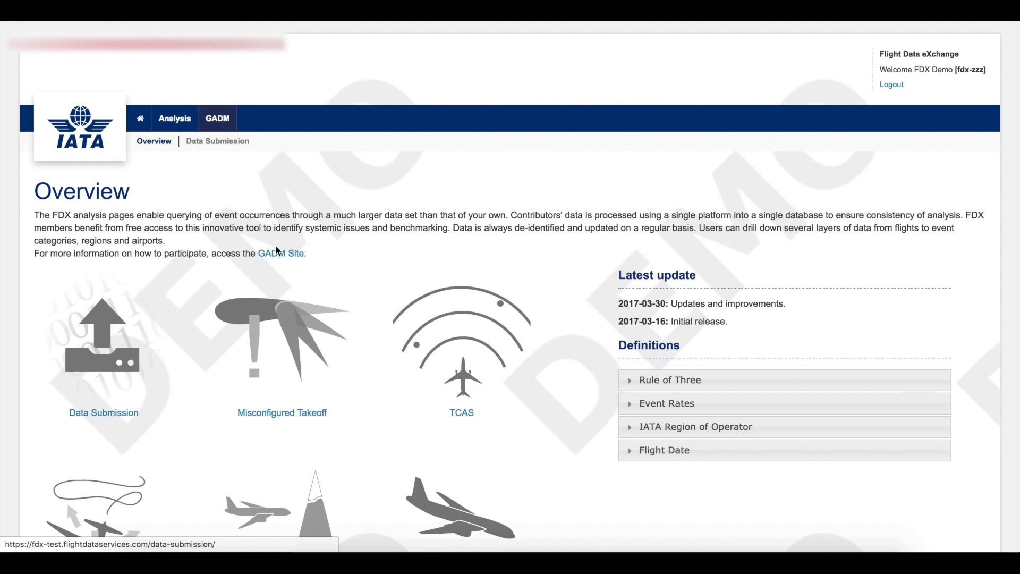
Look over the available analysis areas on the Overview page and expand the Event Rates definition
{"action": "scroll", "coordinate": [259, 172], "scroll_direction": "down", "scroll_amount": 3}
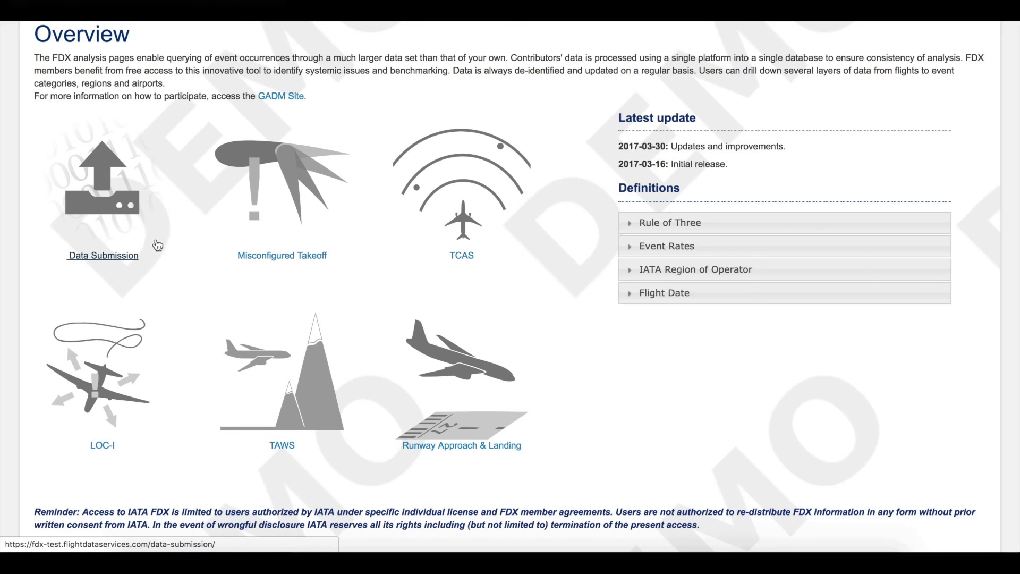
{"action": "mouse_move", "coordinate": [101, 222]}
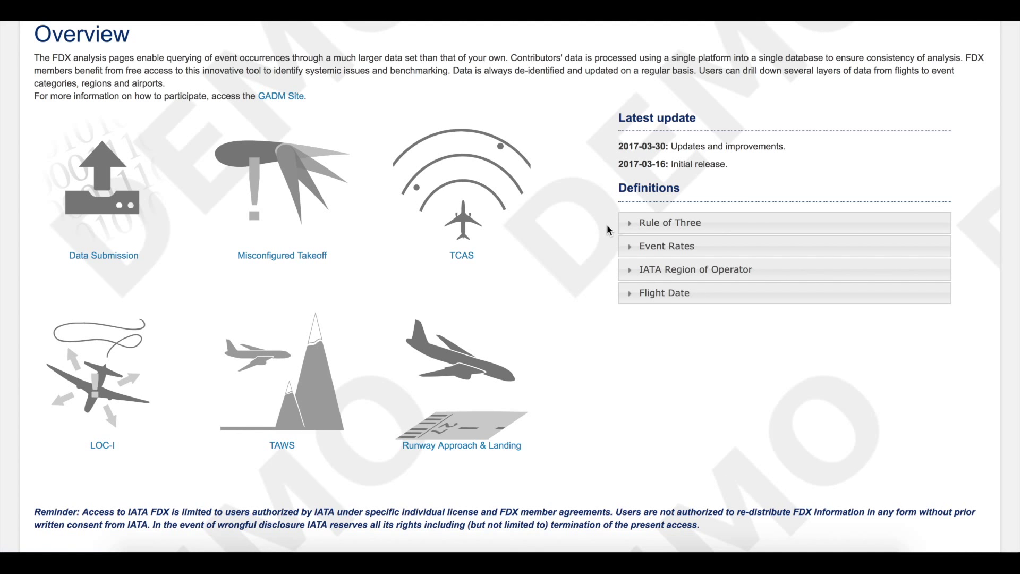
{"action": "left_click", "coordinate": [631, 247]}
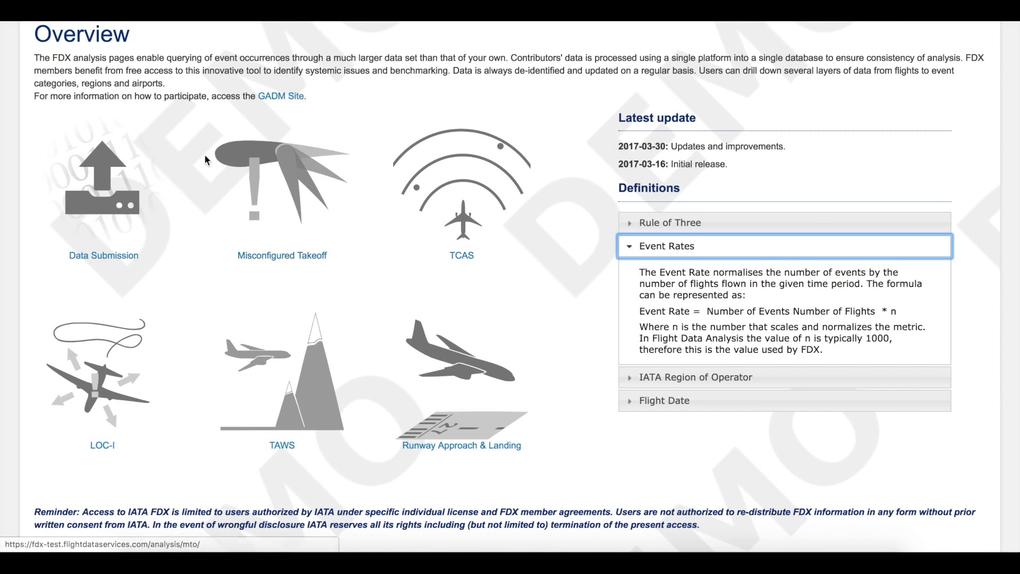
Open the Data Submission page and bring its summary figures and flight timeline into view
{"action": "left_click", "coordinate": [124, 201]}
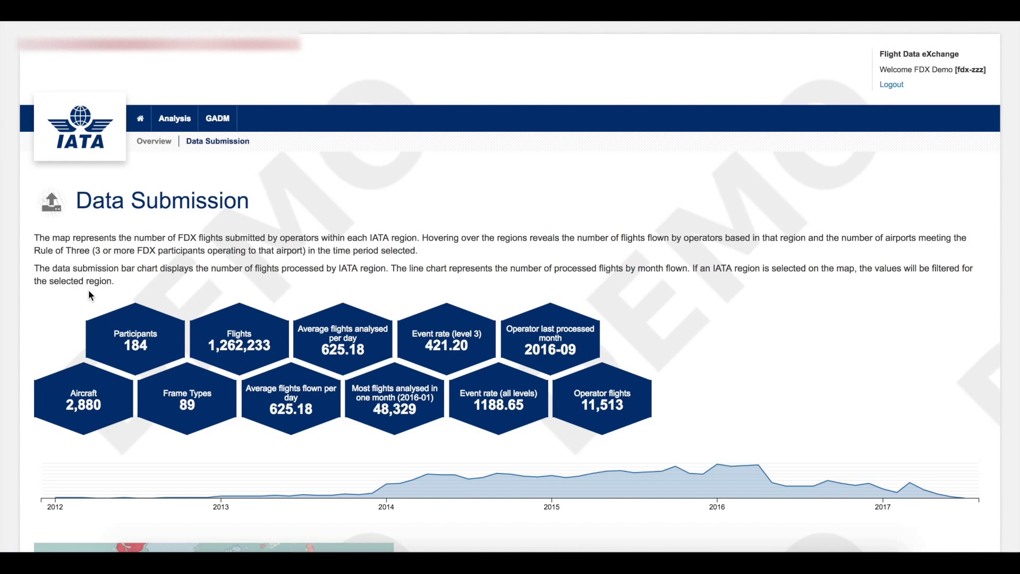
{"action": "scroll", "coordinate": [89, 291], "scroll_direction": "down", "scroll_amount": 3}
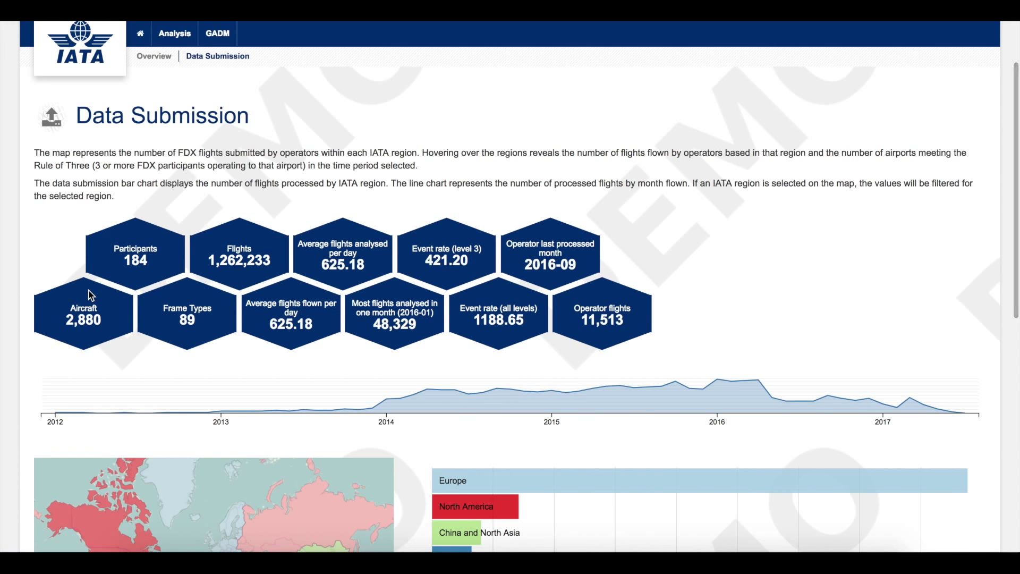
{"action": "scroll", "coordinate": [90, 295], "scroll_direction": "down", "scroll_amount": 3}
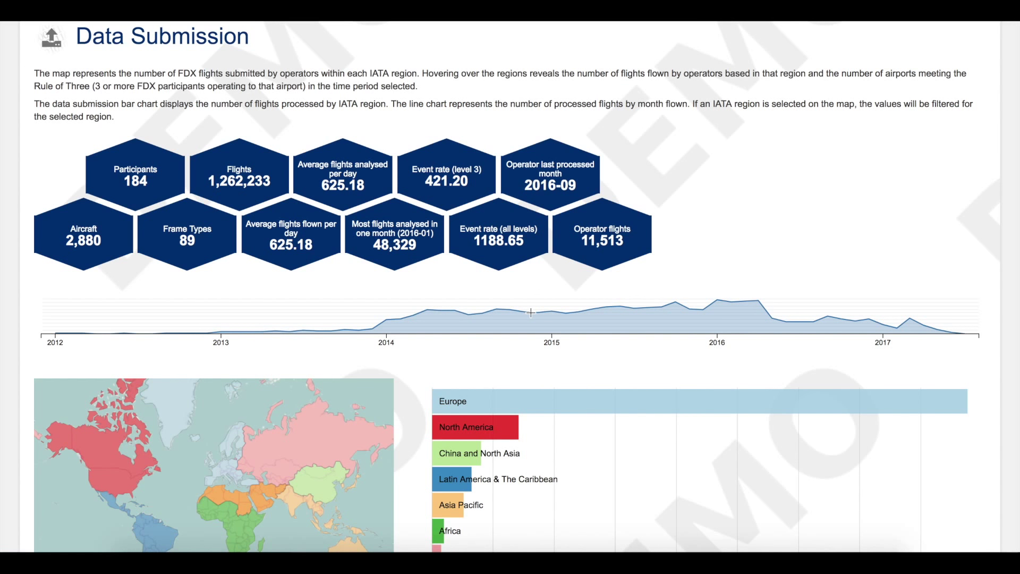
Filter the flight timeline to a few months from the start of 2015, shift the window to late 2015, and clear it
{"action": "left_click_drag", "start_coordinate": [550, 313], "coordinate": [609, 316]}
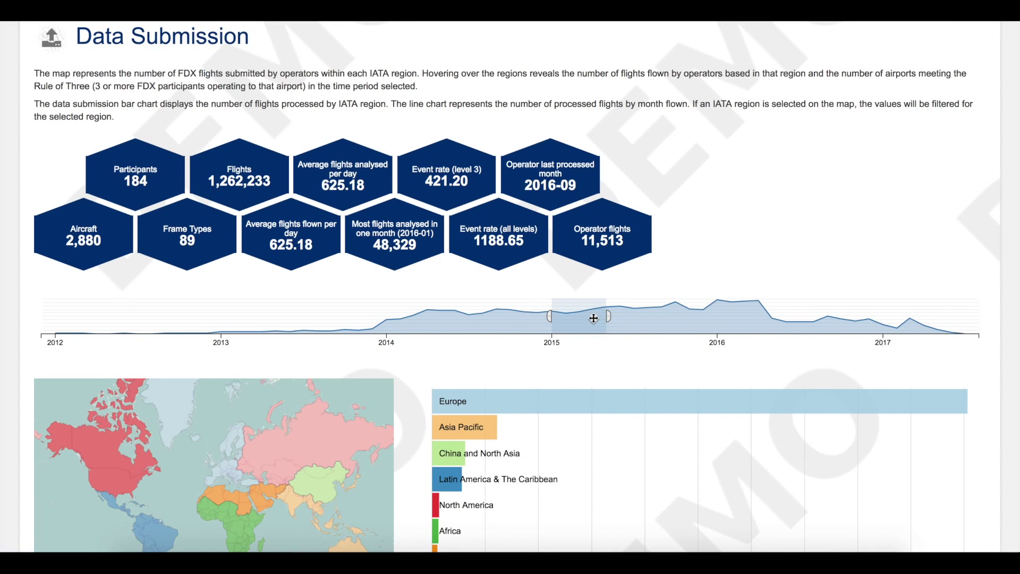
{"action": "left_click_drag", "start_coordinate": [585, 317], "coordinate": [638, 317]}
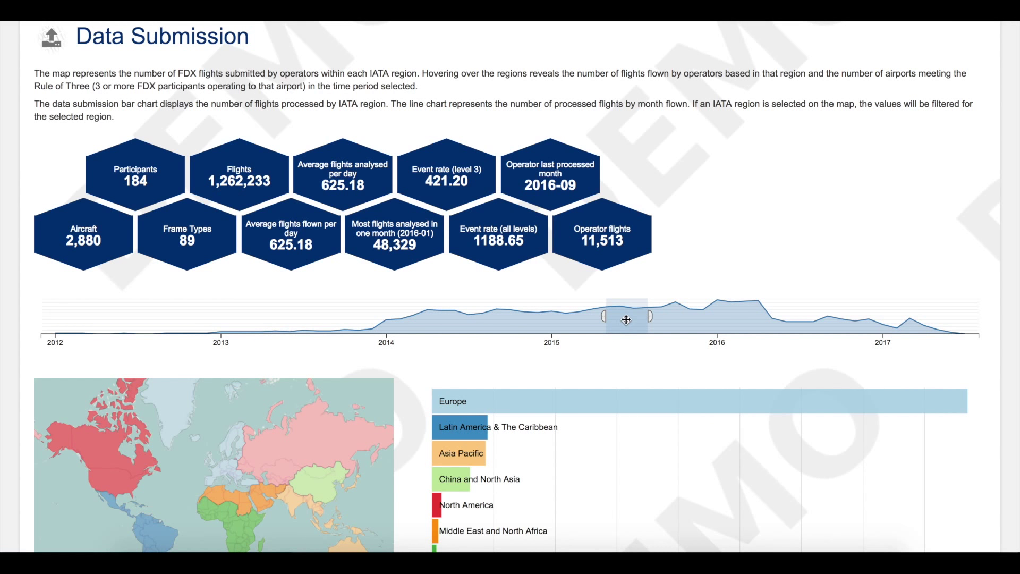
{"action": "left_click_drag", "start_coordinate": [626, 319], "coordinate": [669, 319]}
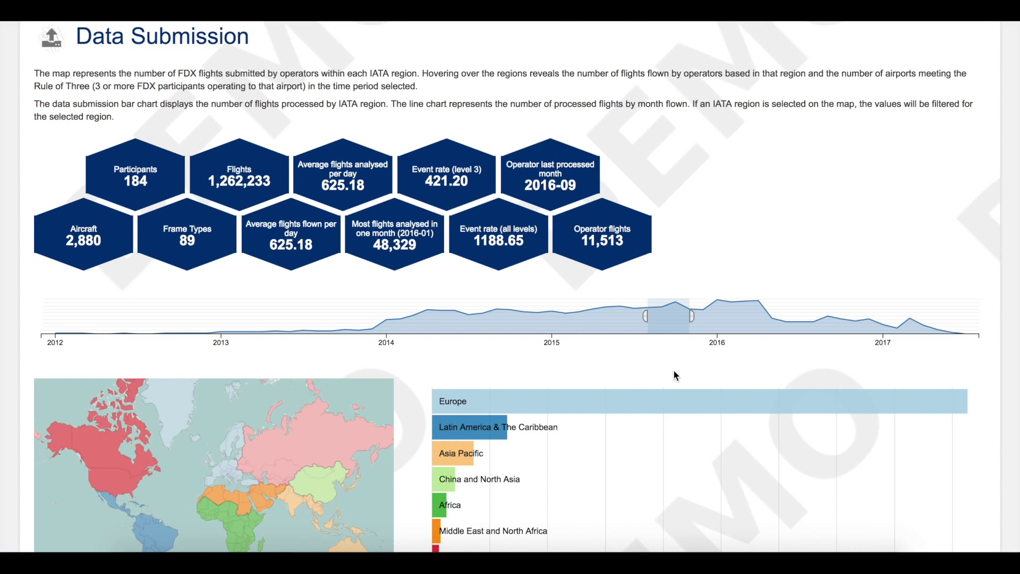
{"action": "left_click", "coordinate": [616, 323]}
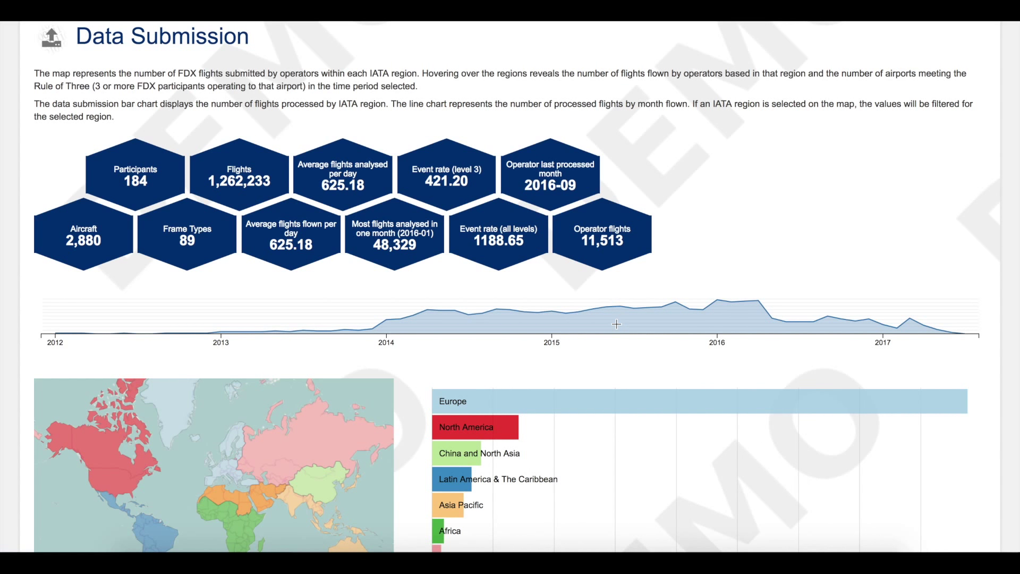
Filter the regional bar chart by Europe, North America and Latin America & The Caribbean, and remove all three selections
{"action": "scroll", "coordinate": [580, 358], "scroll_direction": "down", "scroll_amount": 3}
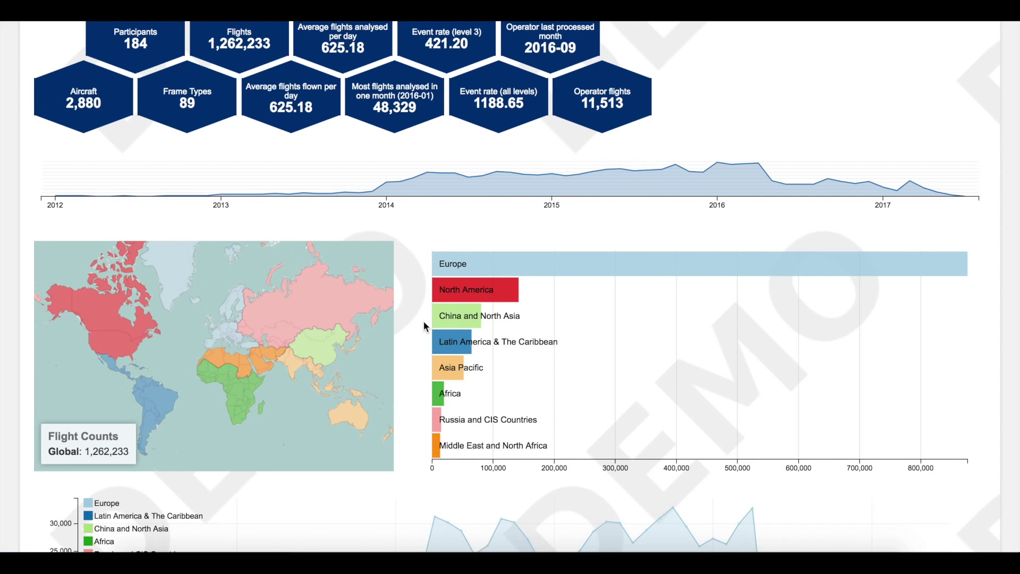
{"action": "mouse_move", "coordinate": [462, 267]}
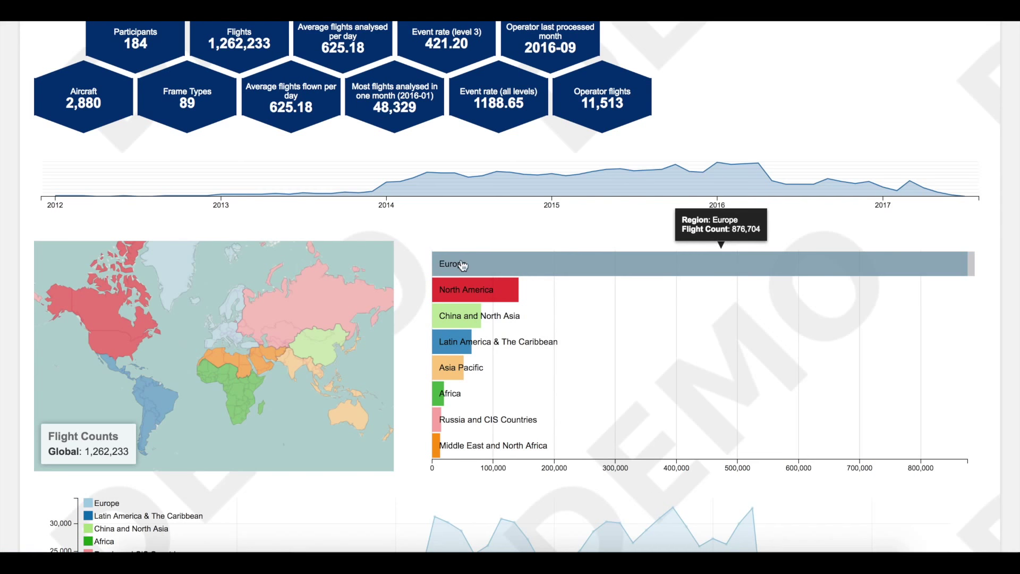
{"action": "left_click", "coordinate": [497, 262]}
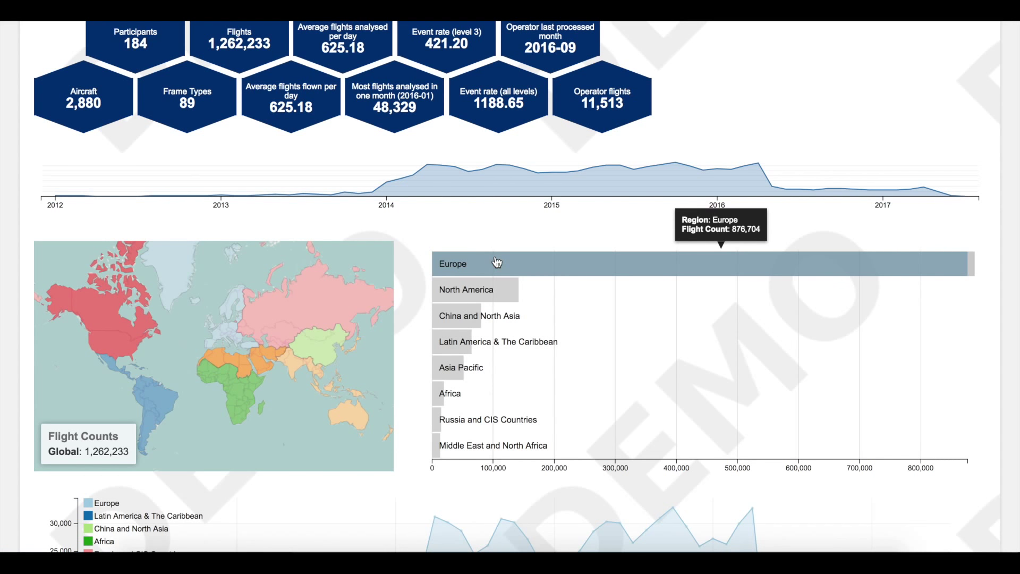
{"action": "left_click", "coordinate": [488, 288]}
{"action": "left_click", "coordinate": [460, 339]}
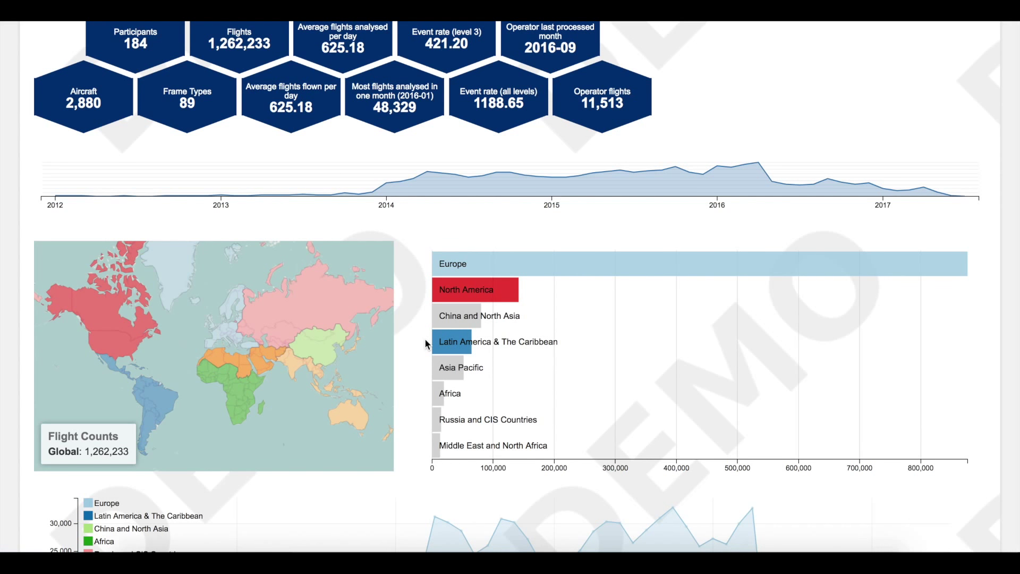
{"action": "left_click", "coordinate": [452, 342]}
{"action": "left_click", "coordinate": [471, 293]}
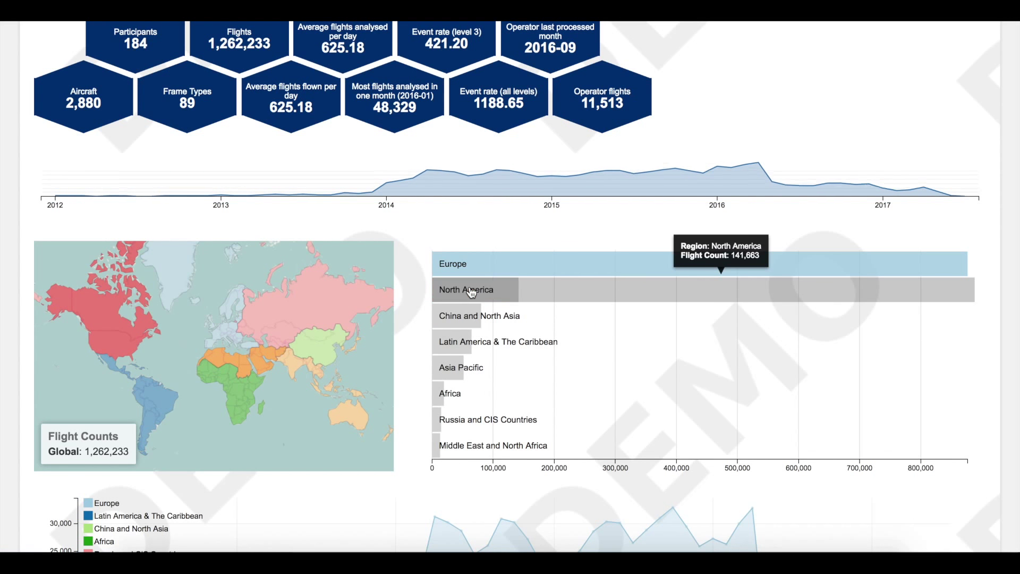
{"action": "left_click", "coordinate": [461, 265]}
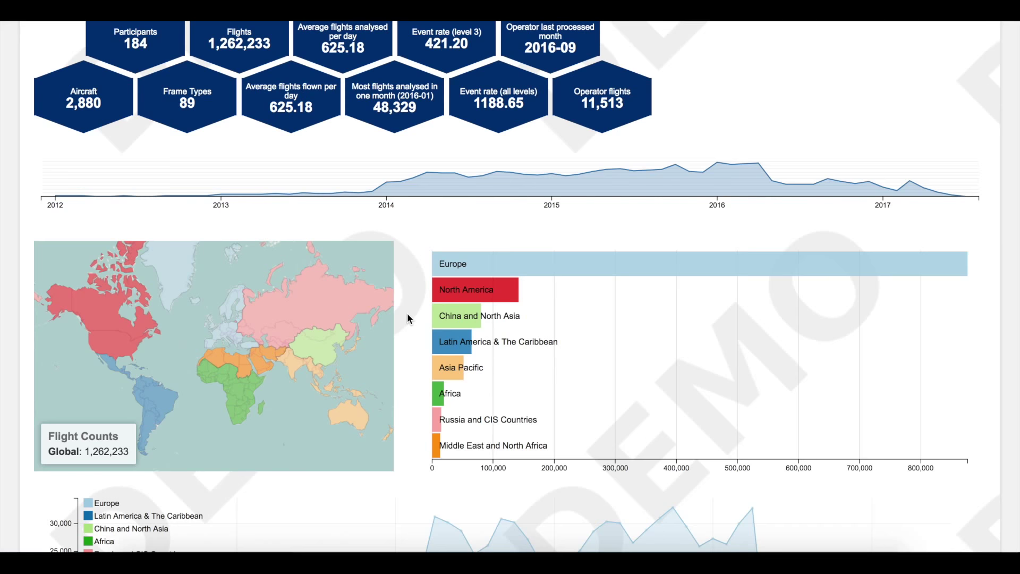
Filter the monthly flight count chart by selecting the Europe and China and North Asia regions
{"action": "scroll", "coordinate": [408, 318], "scroll_direction": "down", "scroll_amount": 5}
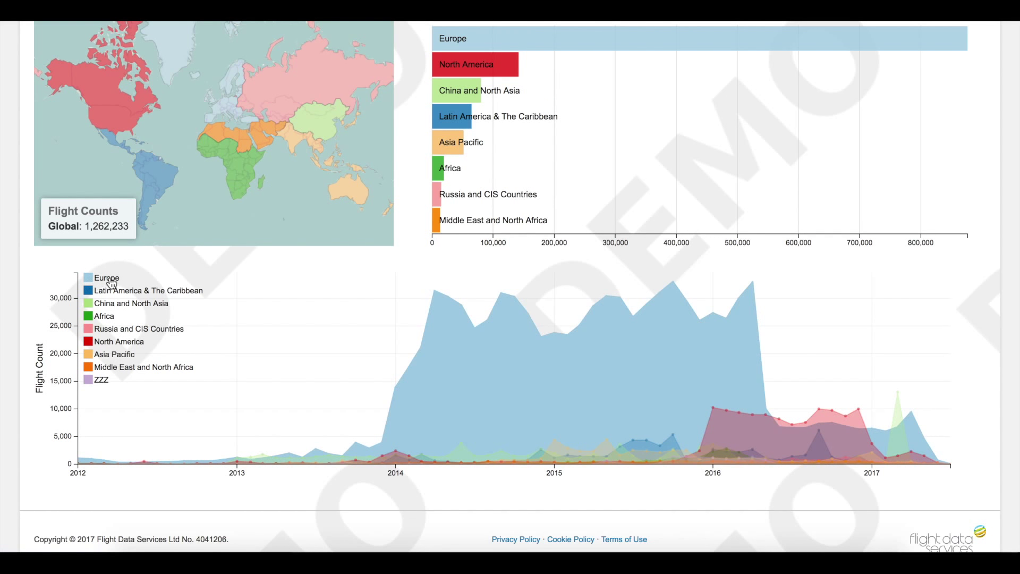
{"action": "left_click", "coordinate": [489, 53]}
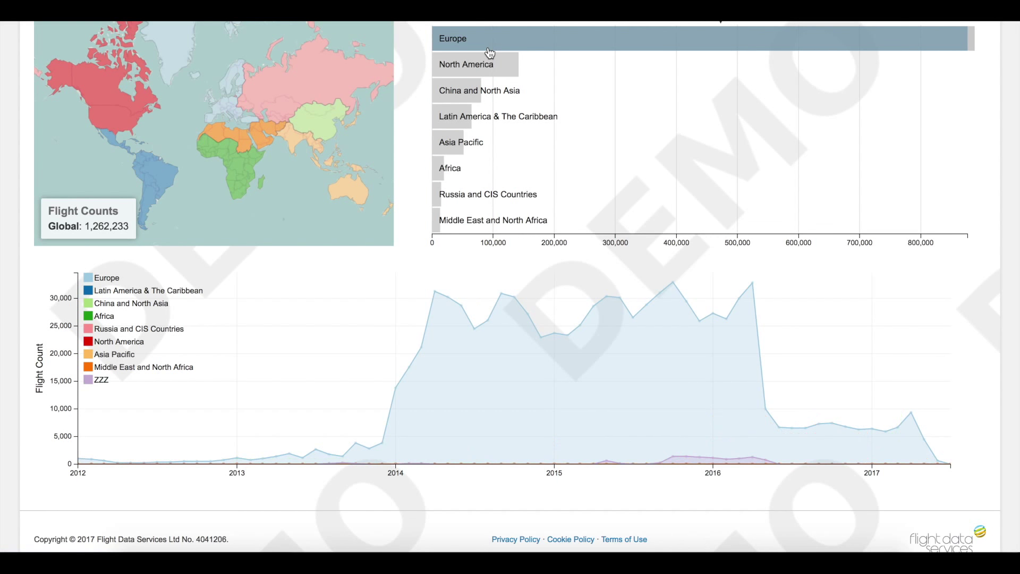
{"action": "left_click", "coordinate": [445, 95]}
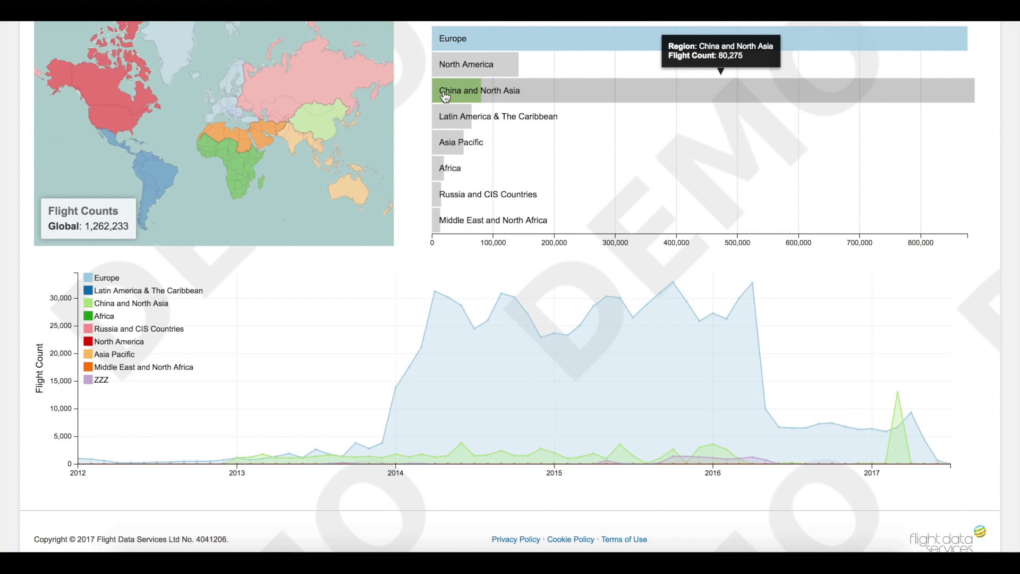
Open the Runway Approach & Landing page of the analysis section
{"action": "scroll", "coordinate": [409, 231], "scroll_direction": "up", "scroll_amount": 5}
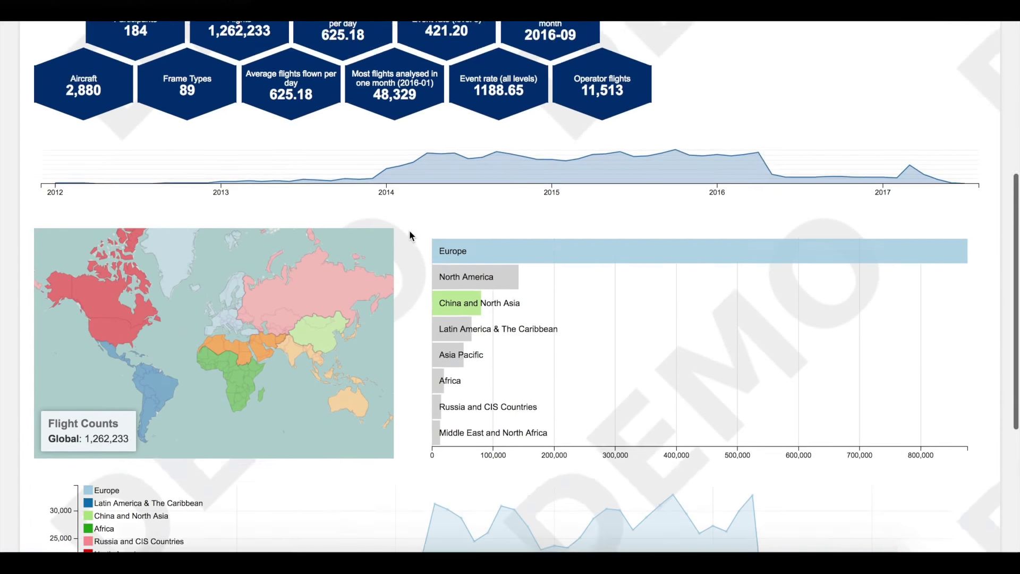
{"action": "scroll", "coordinate": [734, 139], "scroll_direction": "up", "scroll_amount": 5}
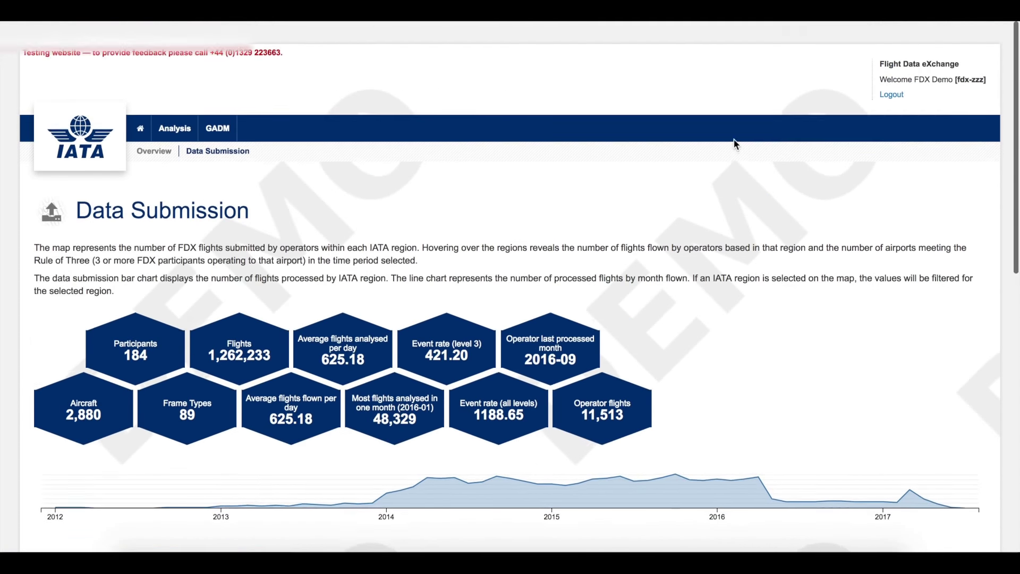
{"action": "left_click", "coordinate": [178, 129]}
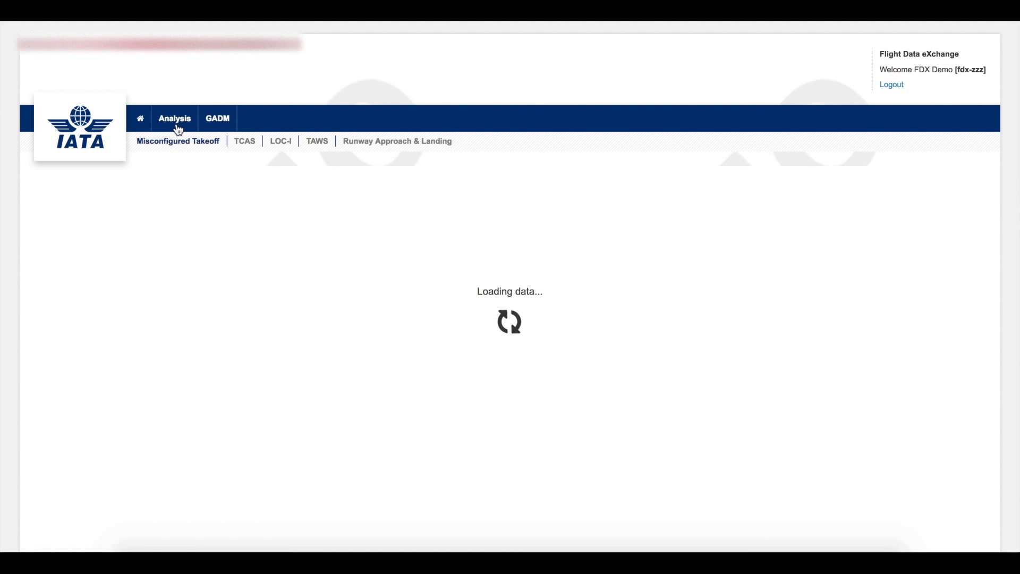
{"action": "left_click", "coordinate": [406, 141]}
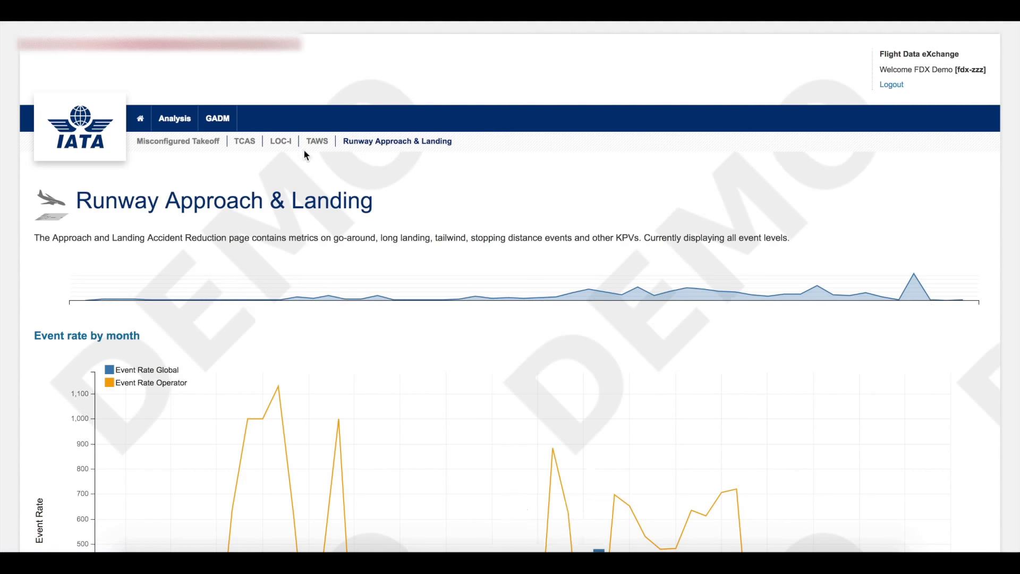
Filter the time range to 2015-10 through 2015-12, shift it to 2015-06 through 2015-08, and reset it
{"action": "scroll", "coordinate": [579, 176], "scroll_direction": "down", "scroll_amount": 3}
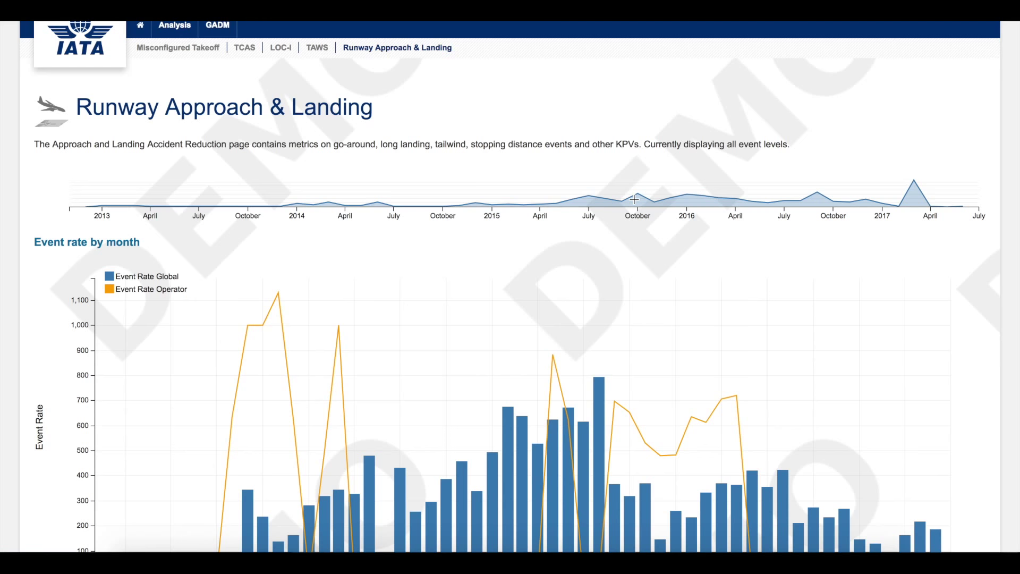
{"action": "left_click_drag", "start_coordinate": [635, 199], "coordinate": [690, 194]}
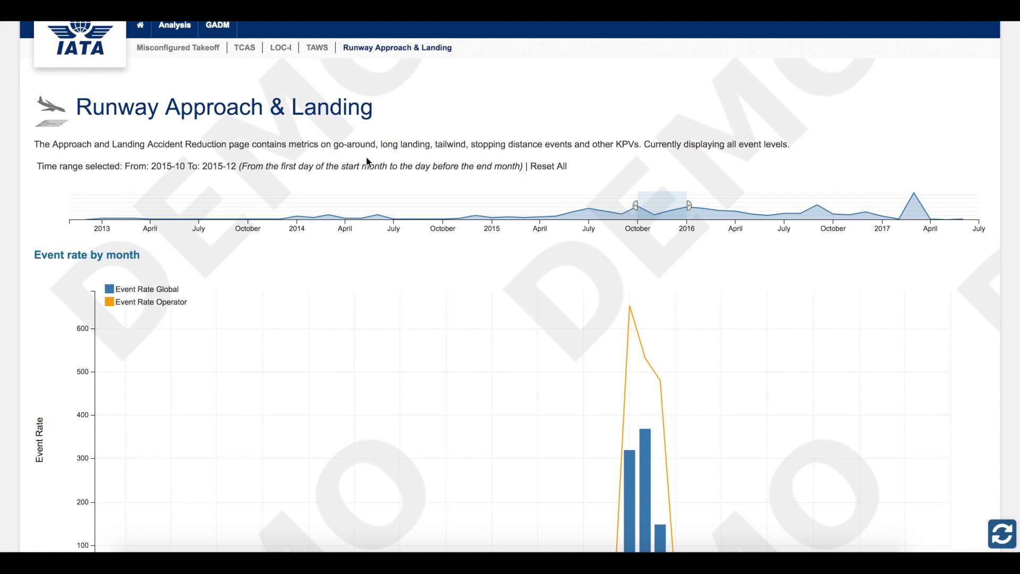
{"action": "left_click_drag", "start_coordinate": [645, 197], "coordinate": [580, 198]}
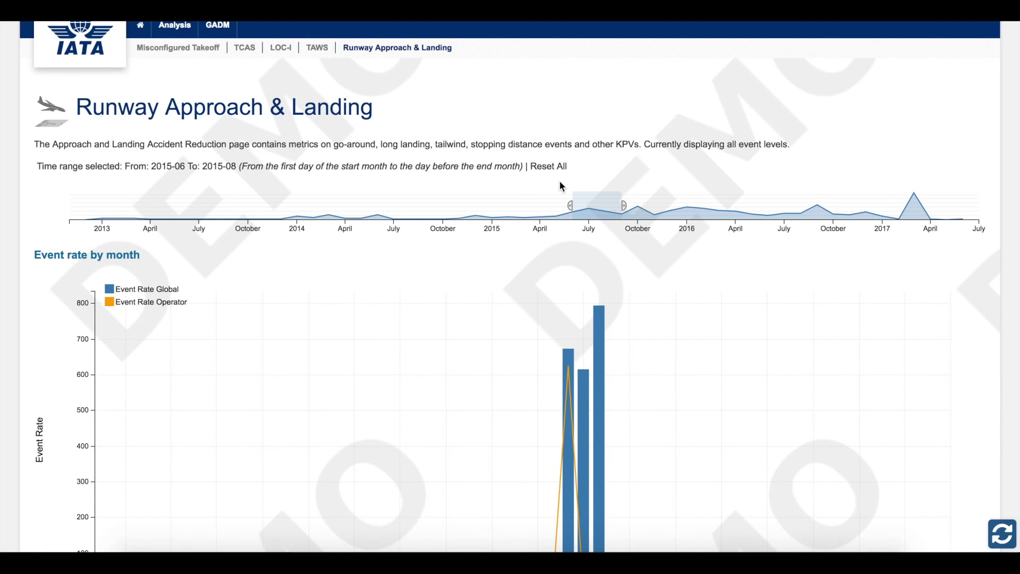
{"action": "left_click", "coordinate": [548, 167]}
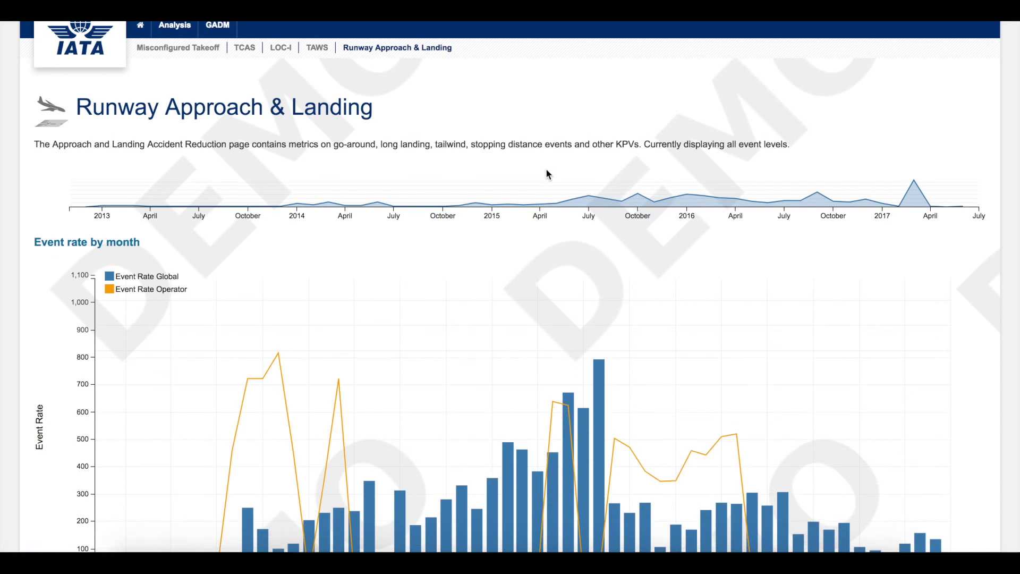
Examine the event rate by month chart, including the operator's statistics for September 2015
{"action": "scroll", "coordinate": [804, 287], "scroll_direction": "down", "scroll_amount": 3}
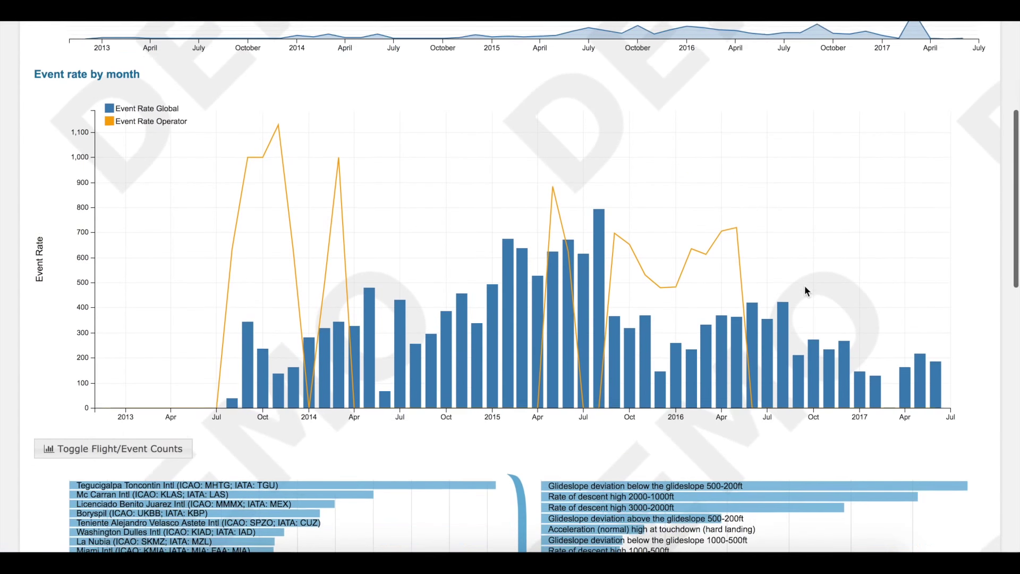
{"action": "scroll", "coordinate": [805, 287], "scroll_direction": "up", "scroll_amount": 1}
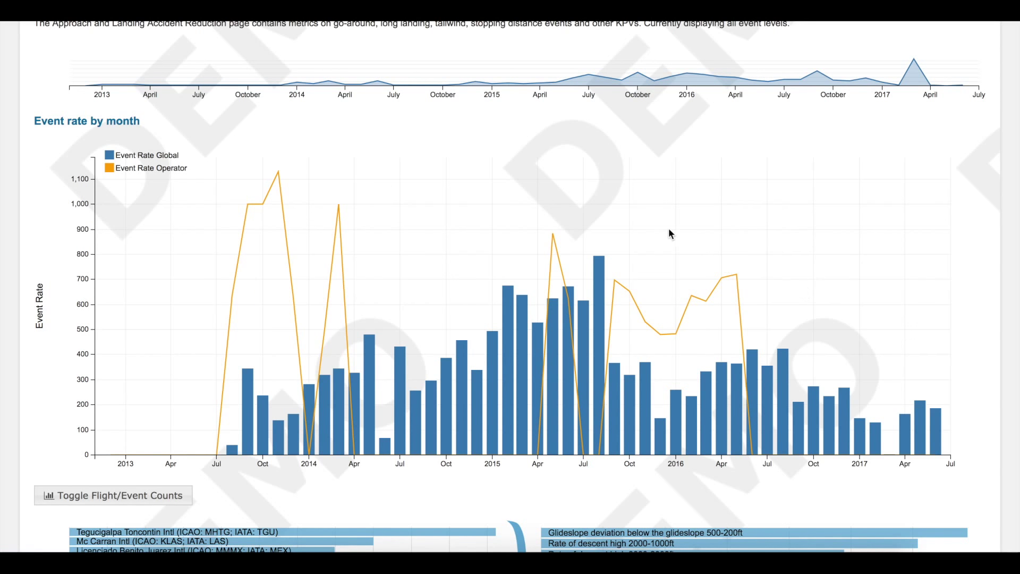
{"action": "mouse_move", "coordinate": [605, 271]}
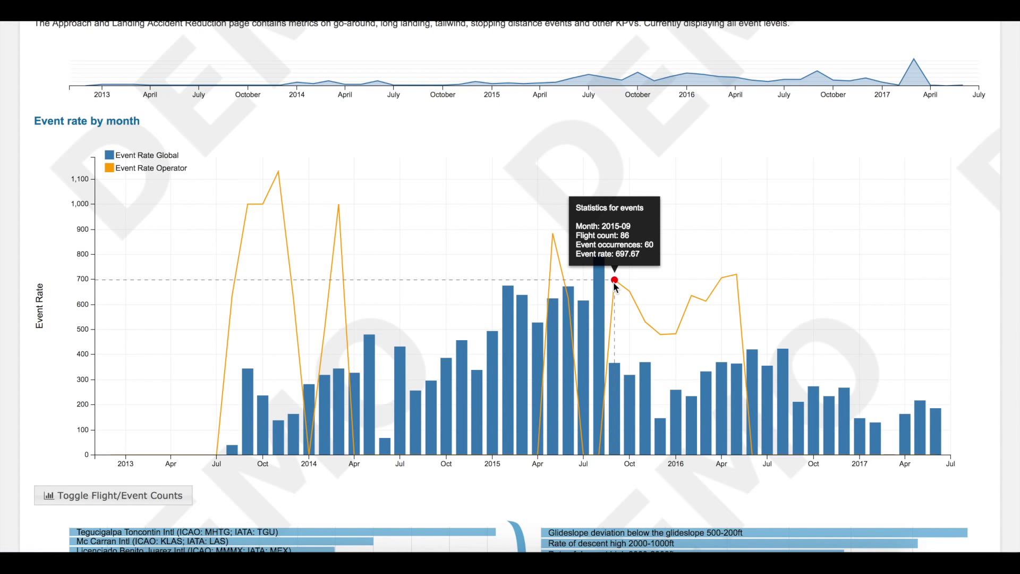
{"action": "mouse_move", "coordinate": [661, 335]}
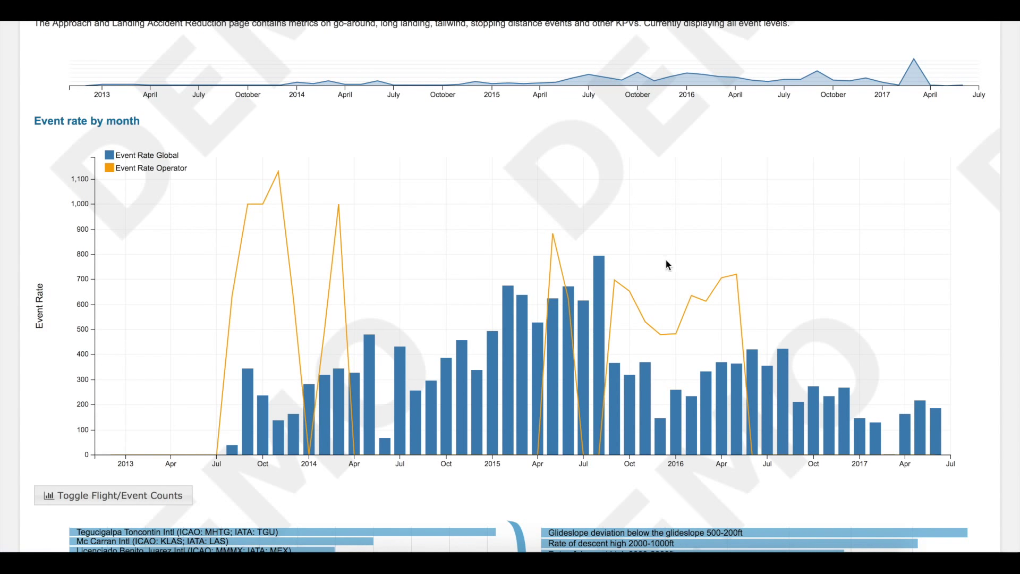
Show the flight count and event count charts below the event rate by month chart
{"action": "scroll", "coordinate": [682, 242], "scroll_direction": "down", "scroll_amount": 1}
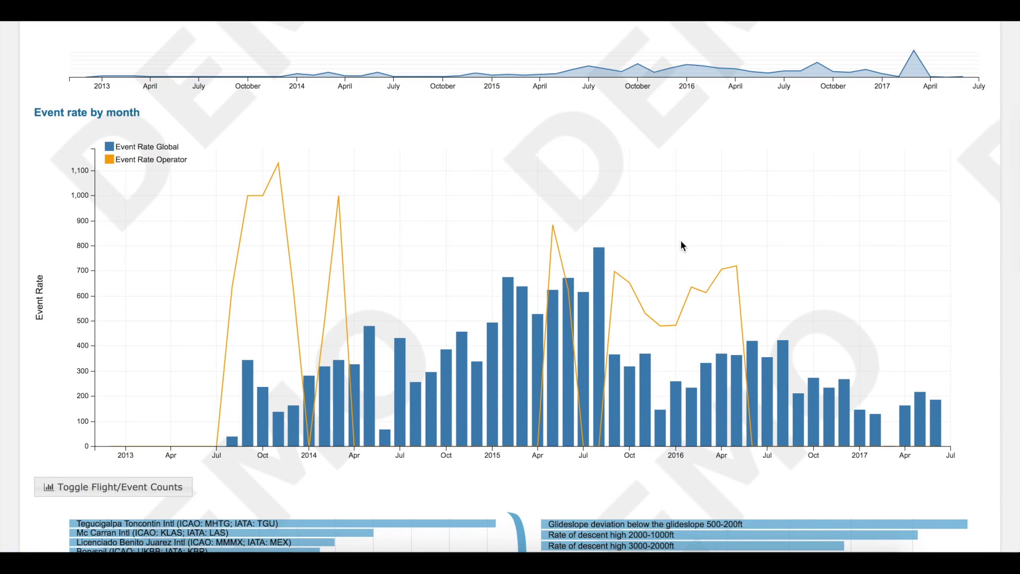
{"action": "scroll", "coordinate": [682, 243], "scroll_direction": "down", "scroll_amount": 5}
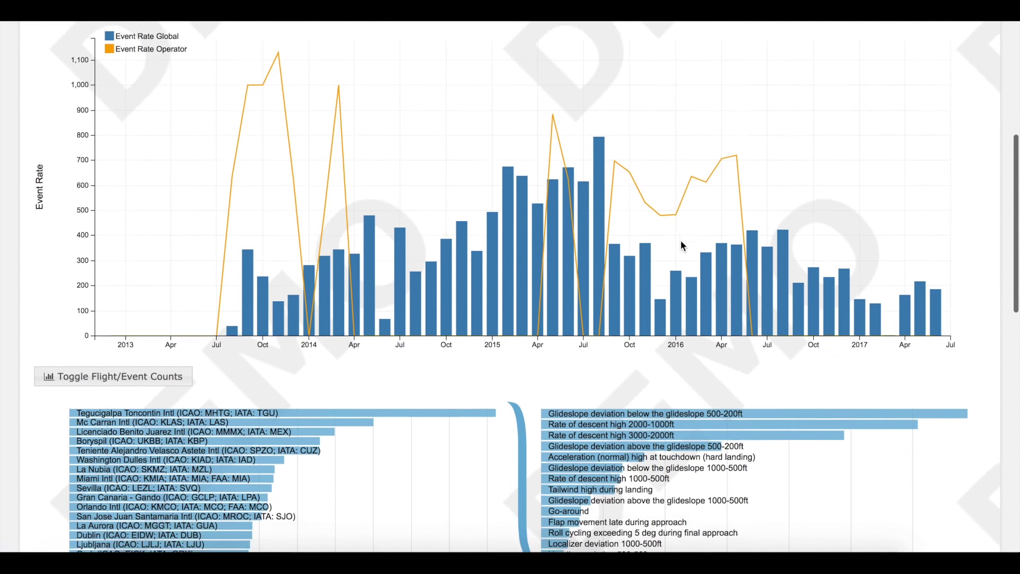
{"action": "scroll", "coordinate": [681, 242], "scroll_direction": "down", "scroll_amount": 2}
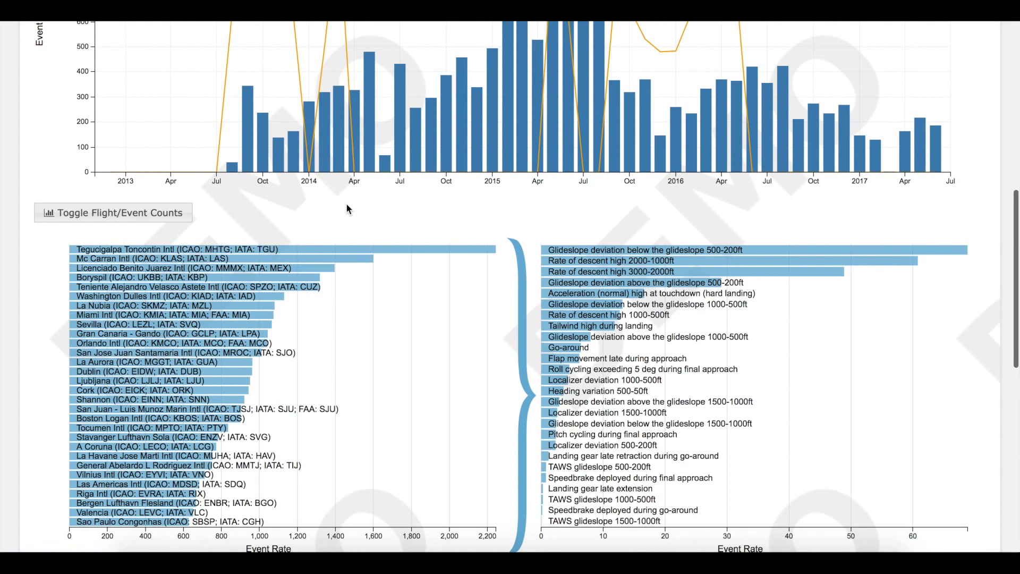
{"action": "left_click", "coordinate": [146, 218]}
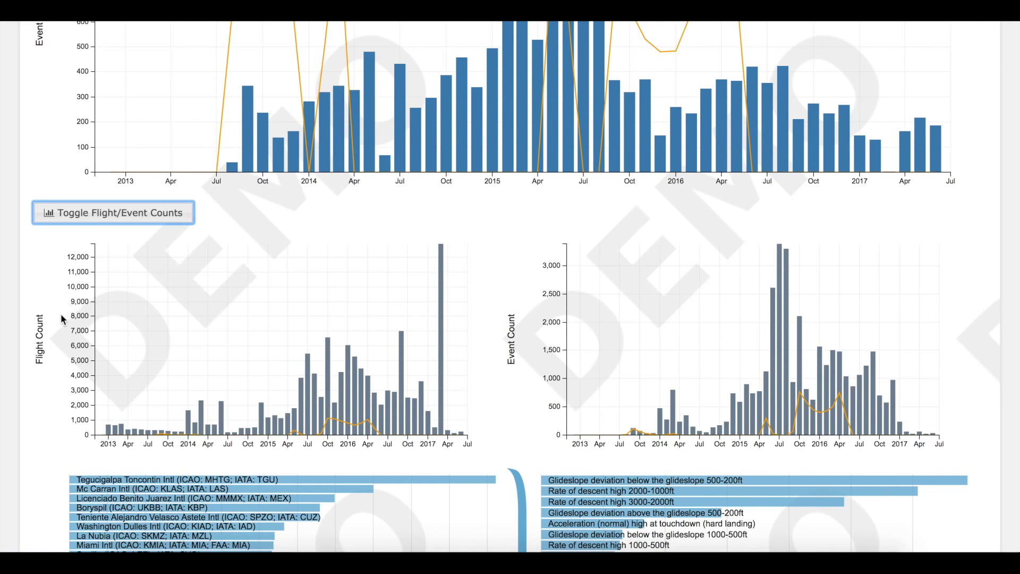
Filter the charts to Washington Dulles Intl in the airport event rate chart and clear that filter
{"action": "scroll", "coordinate": [64, 321], "scroll_direction": "down", "scroll_amount": 2}
{"action": "mouse_move", "coordinate": [130, 377]}
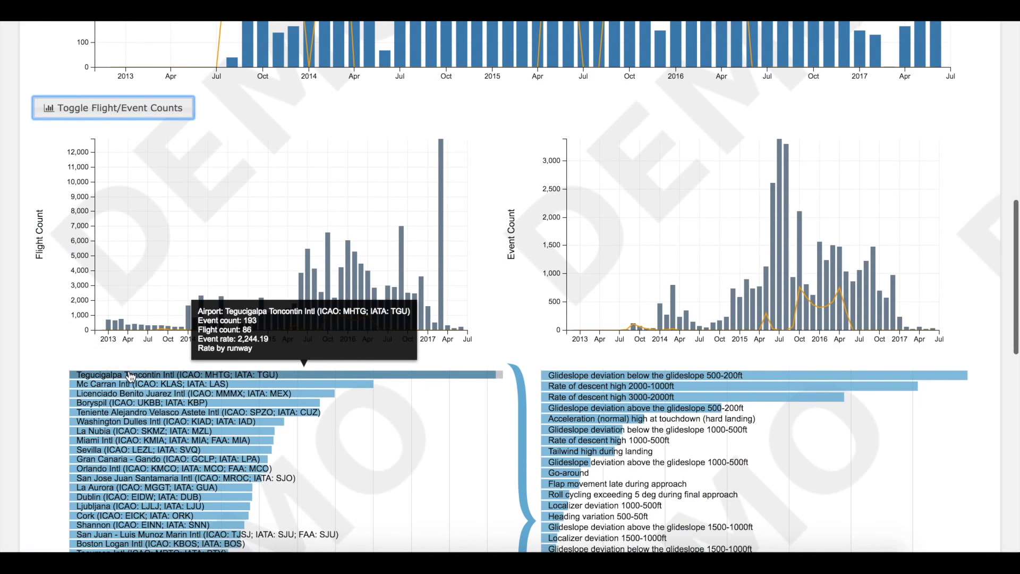
{"action": "left_click", "coordinate": [136, 426]}
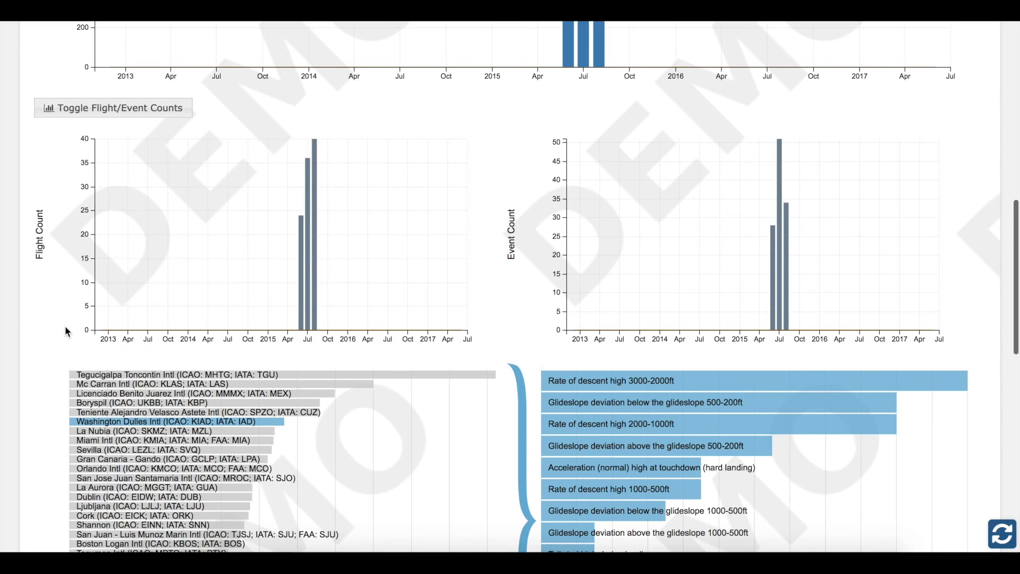
{"action": "left_click", "coordinate": [152, 422]}
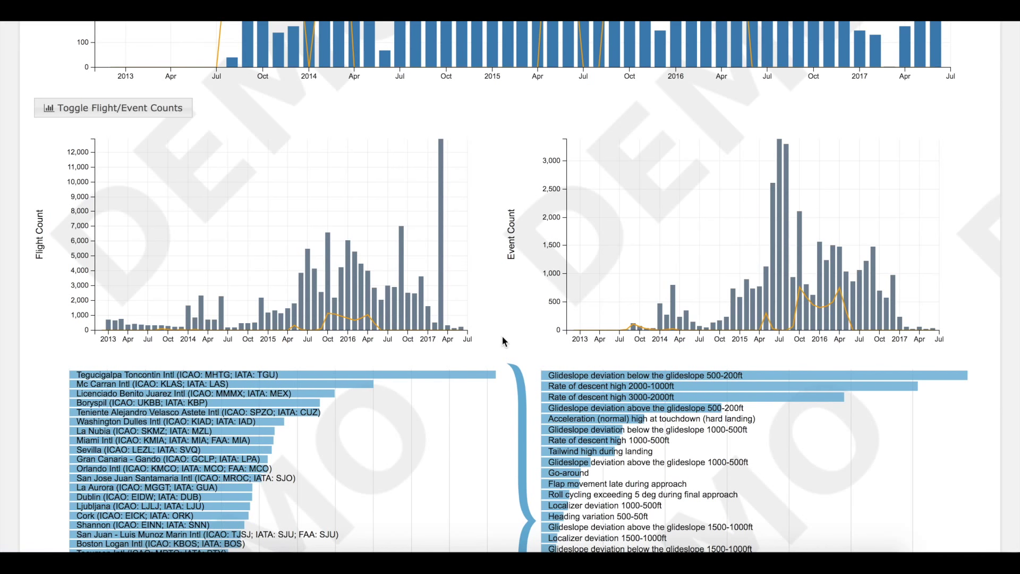
Hide the flight count and event count charts and examine the event rates by airport and event type
{"action": "left_click", "coordinate": [134, 110]}
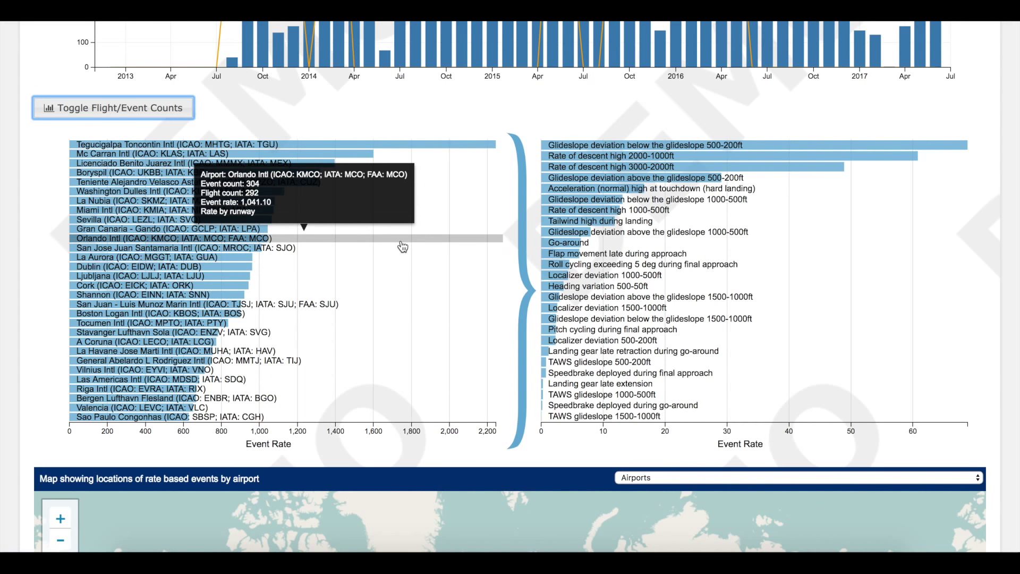
{"action": "scroll", "coordinate": [218, 212], "scroll_direction": "up", "scroll_amount": 3}
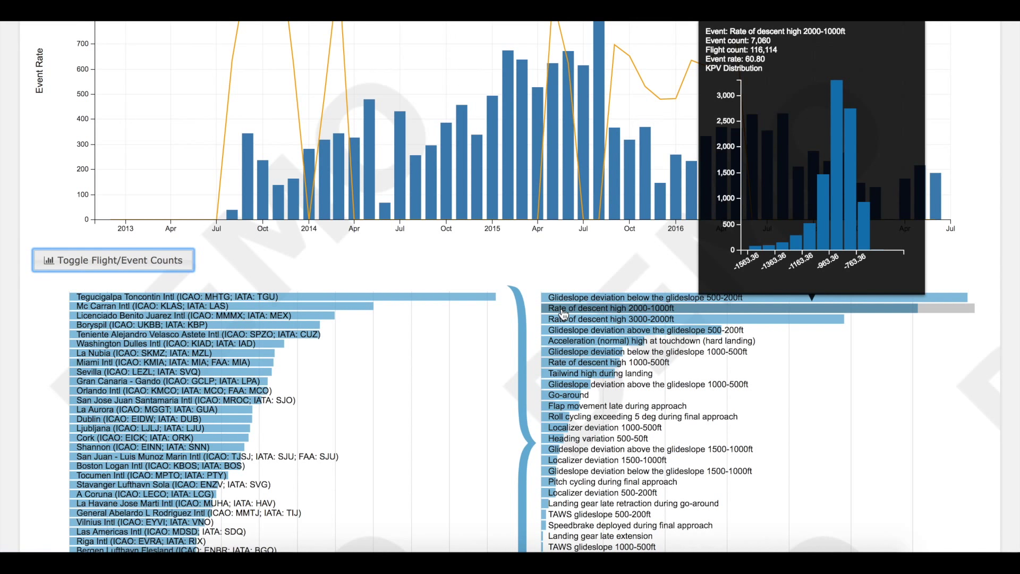
{"action": "mouse_move", "coordinate": [451, 416]}
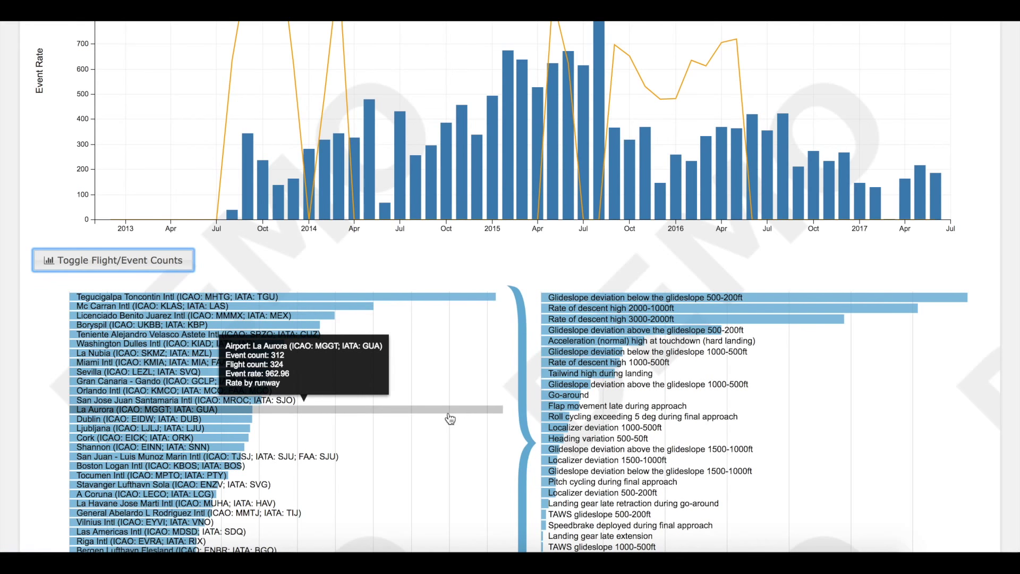
Filter the charts to Miami Intl alone and to Mc Carran Intl, Washington Dulles Intl and Miami Intl together, resetting the filters after each selection
{"action": "left_click", "coordinate": [193, 365]}
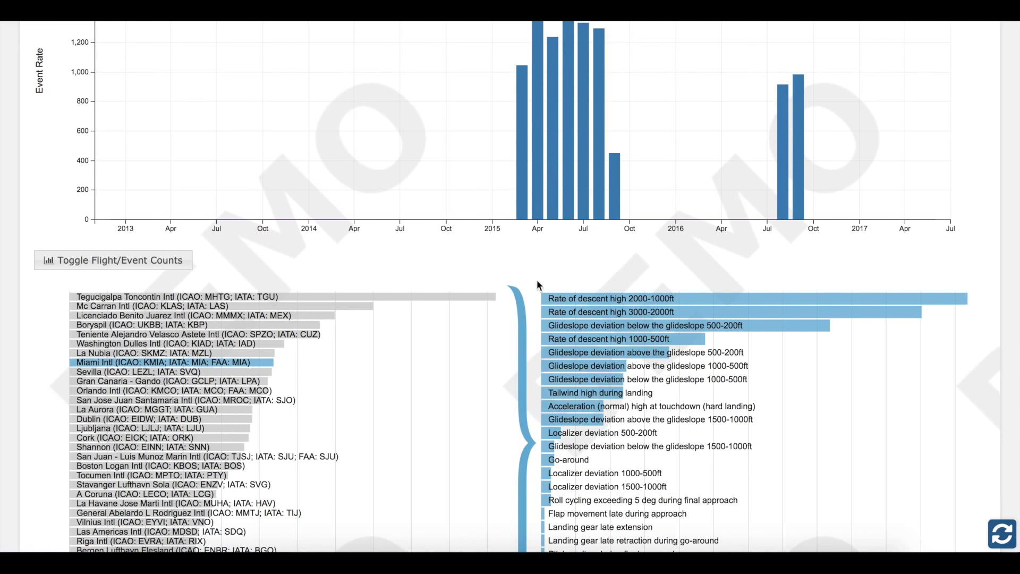
{"action": "left_click", "coordinate": [558, 340]}
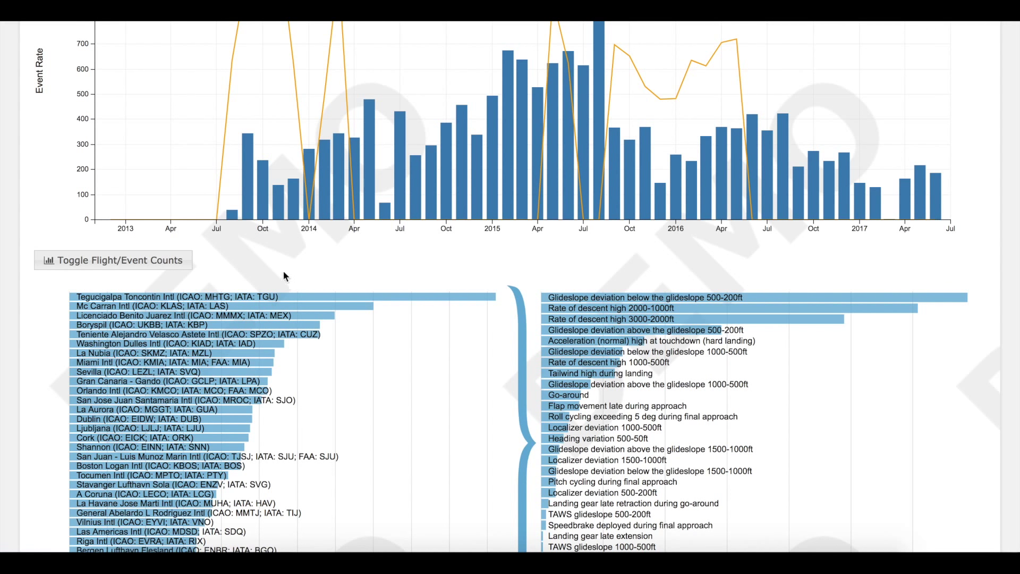
{"action": "left_click", "coordinate": [238, 308]}
{"action": "mouse_move", "coordinate": [212, 346]}
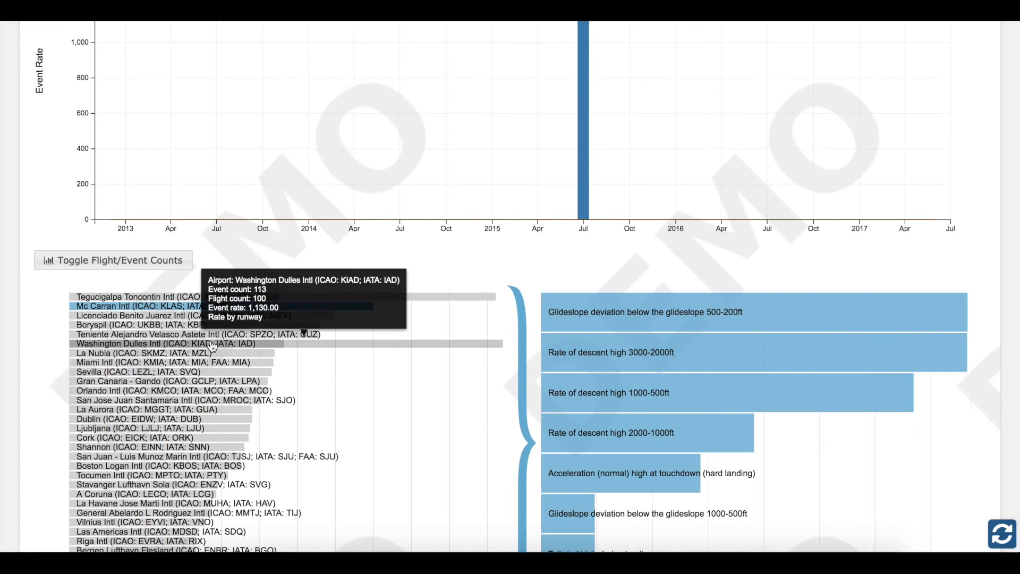
{"action": "left_click", "coordinate": [223, 362]}
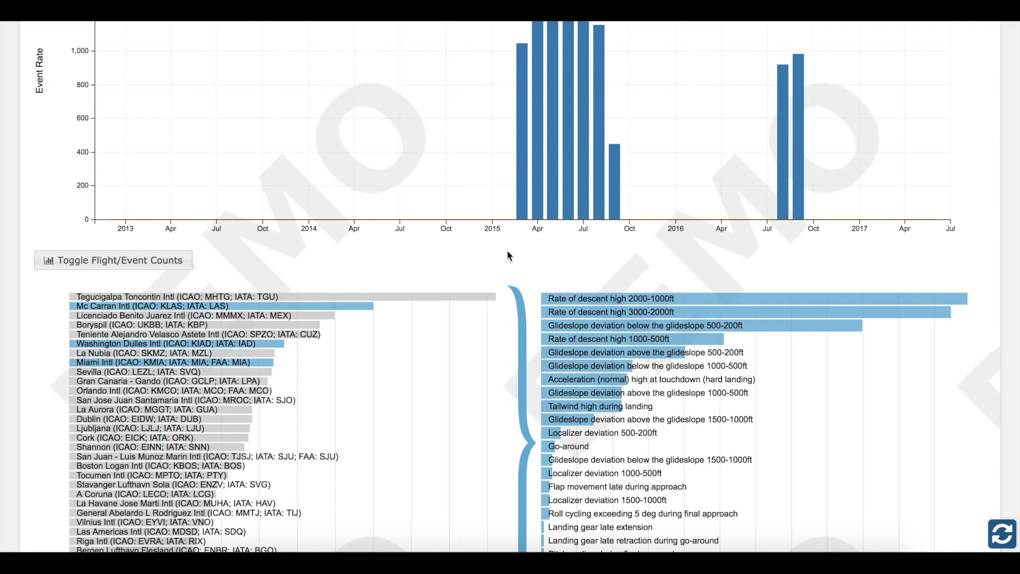
{"action": "left_click", "coordinate": [1004, 541]}
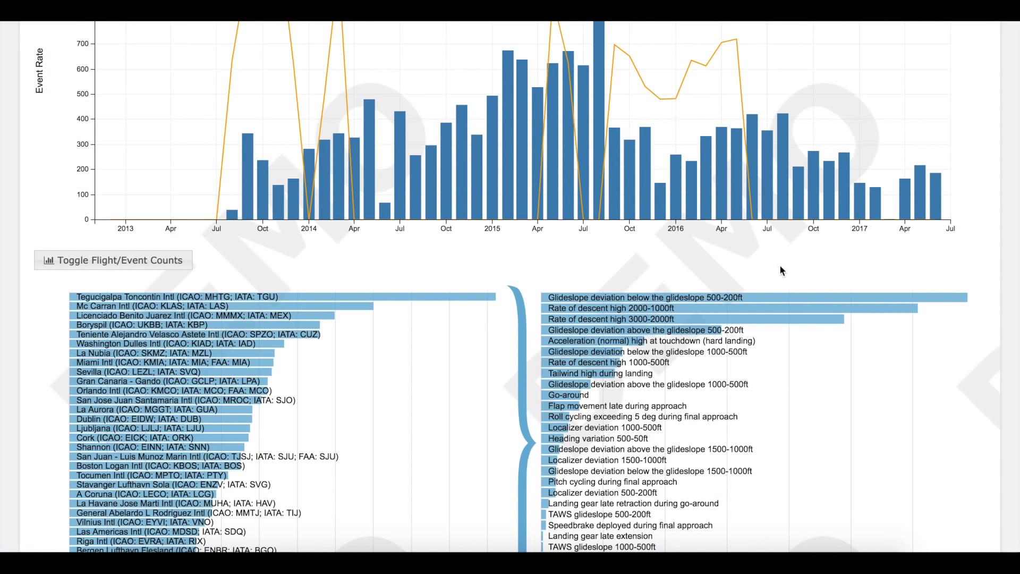
Filter the charts by the Acceleration (normal) high at touchdown (hard landing) event and replace it with the Go-around event
{"action": "mouse_move", "coordinate": [640, 343]}
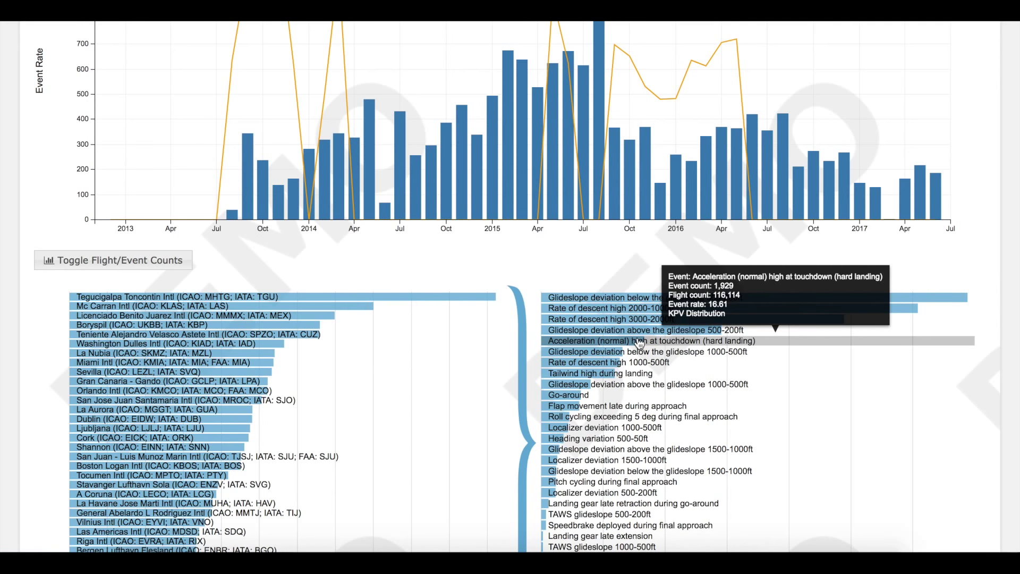
{"action": "left_click", "coordinate": [639, 343]}
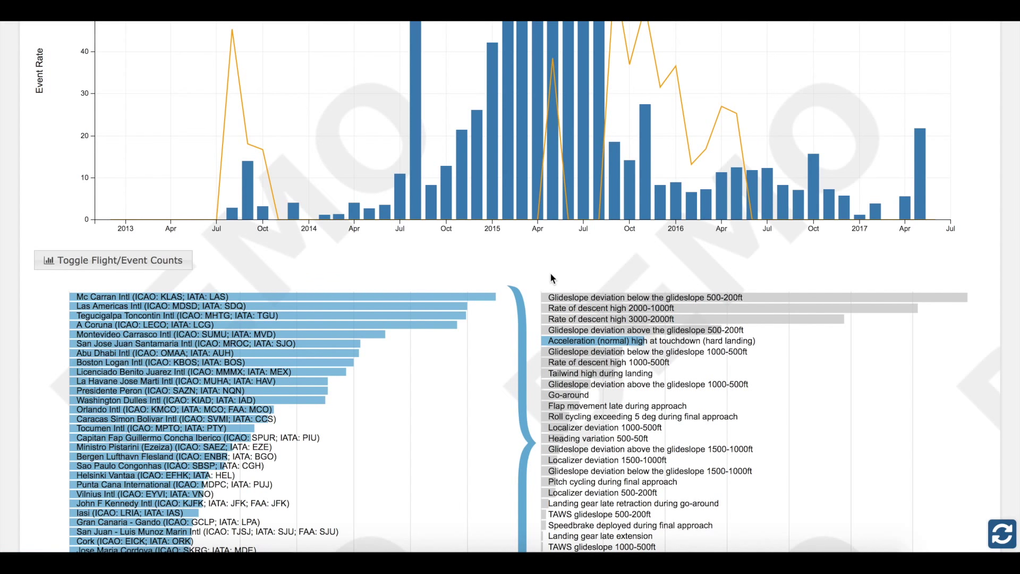
{"action": "left_click", "coordinate": [568, 401]}
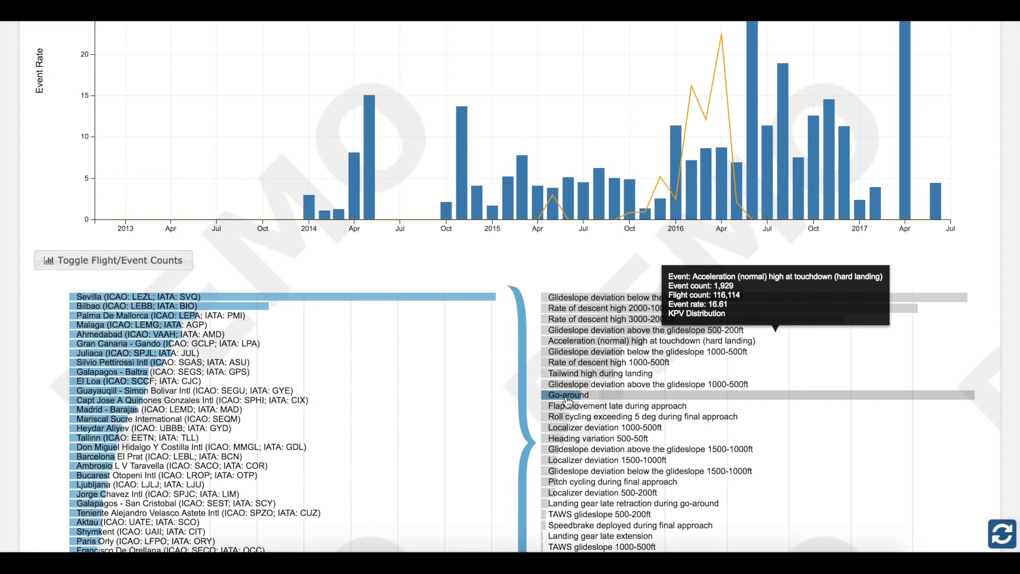
{"action": "left_click", "coordinate": [567, 399]}
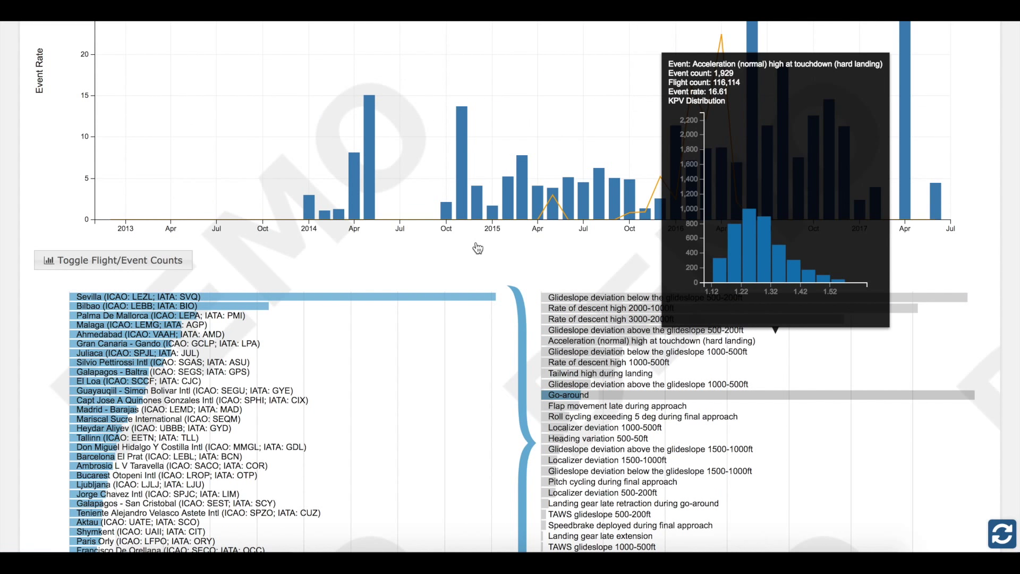
Limit the time range to January through December 2016, filter by the Go-around event, and reset all filters
{"action": "scroll", "coordinate": [517, 263], "scroll_direction": "up", "scroll_amount": 4}
{"action": "scroll", "coordinate": [532, 170], "scroll_direction": "up", "scroll_amount": 3}
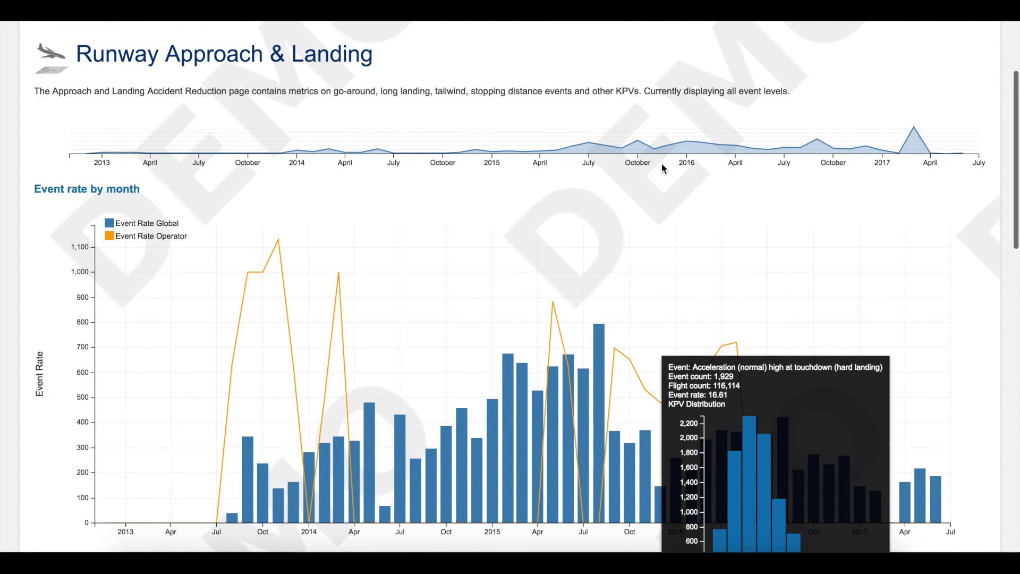
{"action": "left_click_drag", "start_coordinate": [685, 140], "coordinate": [884, 152]}
{"action": "scroll", "coordinate": [987, 317], "scroll_direction": "down", "scroll_amount": 5}
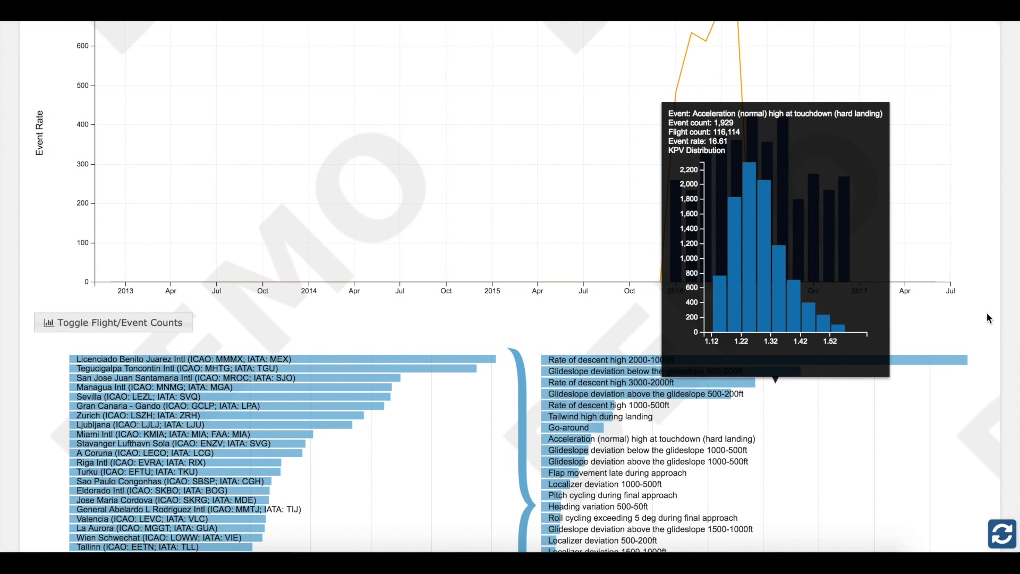
{"action": "scroll", "coordinate": [987, 318], "scroll_direction": "down", "scroll_amount": 2}
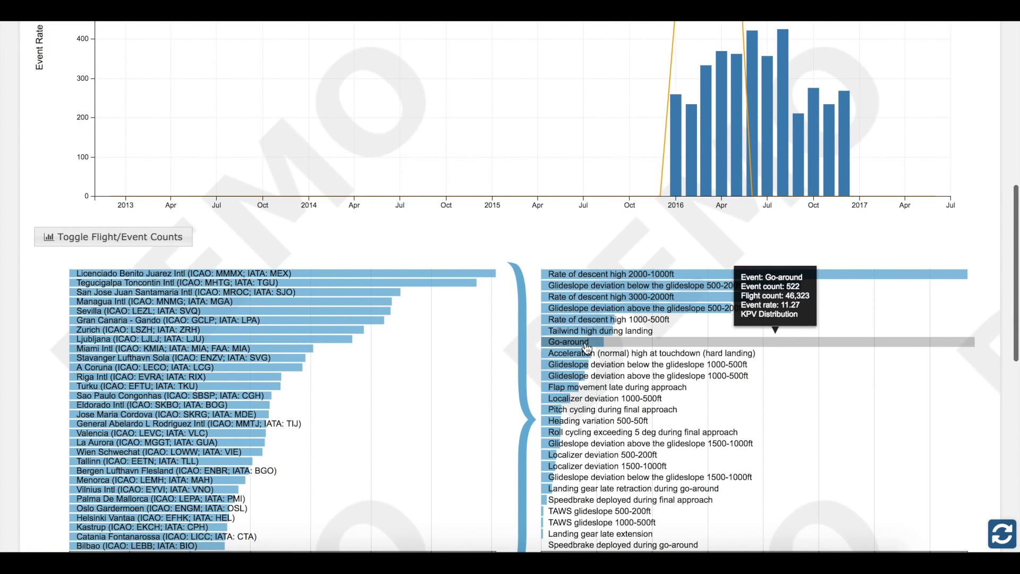
{"action": "left_click", "coordinate": [587, 346]}
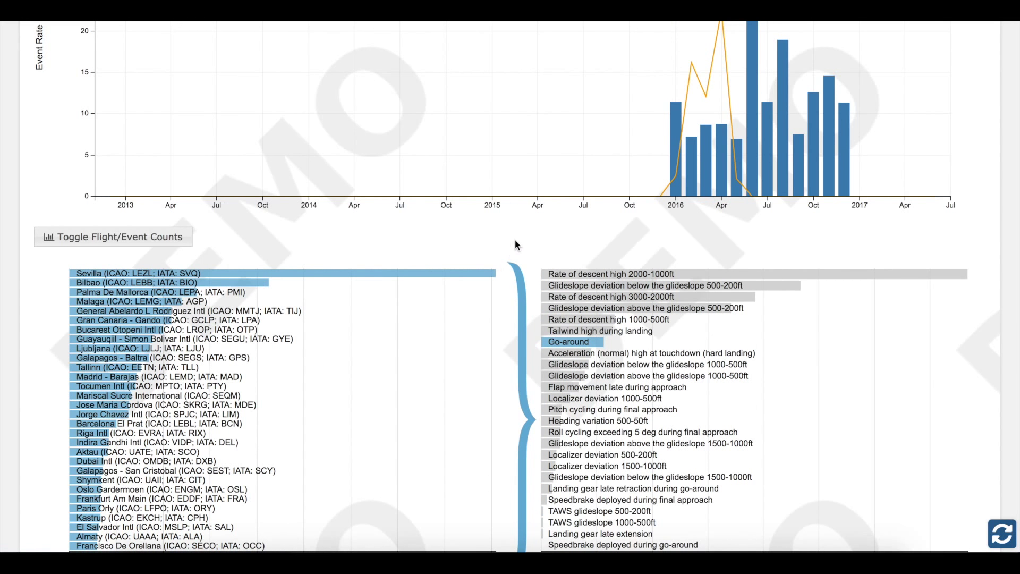
{"action": "left_click", "coordinate": [1003, 540]}
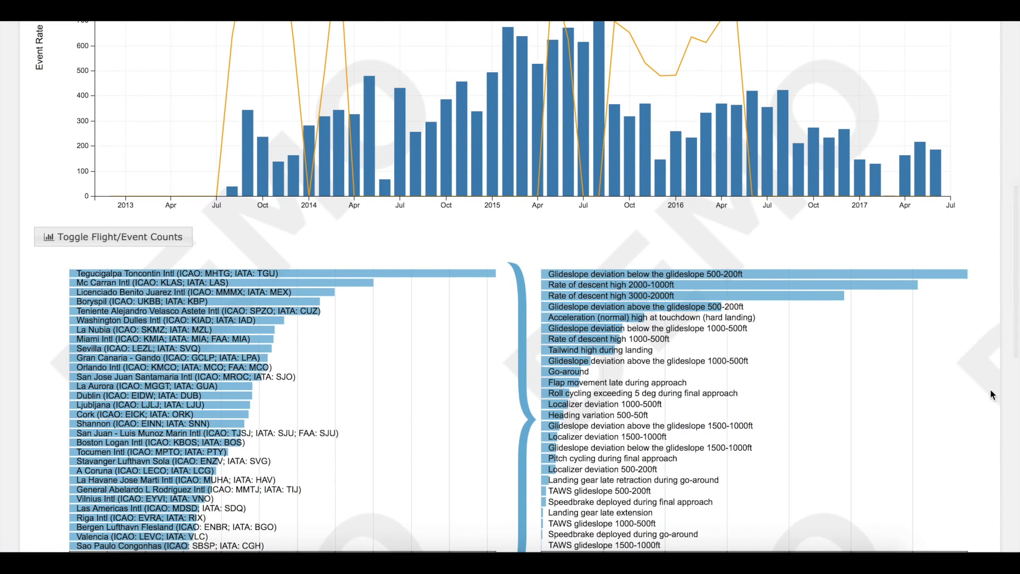
Filter the charts to London Heathrow using its marker on the airport map
{"action": "scroll", "coordinate": [992, 411], "scroll_direction": "down", "scroll_amount": 8}
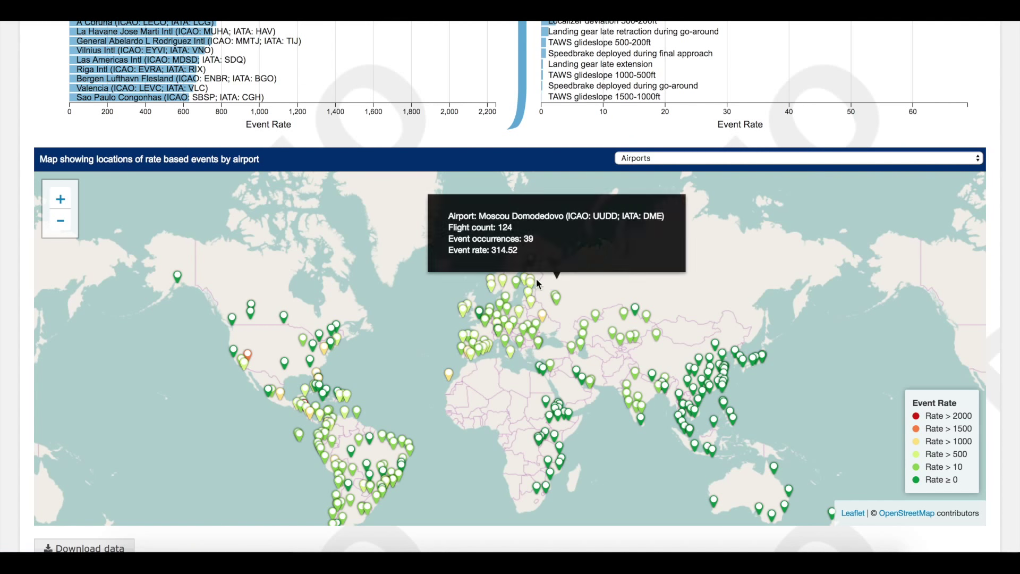
{"action": "mouse_move", "coordinate": [471, 316]}
{"action": "scroll", "coordinate": [471, 316], "scroll_direction": "up", "scroll_amount": 3}
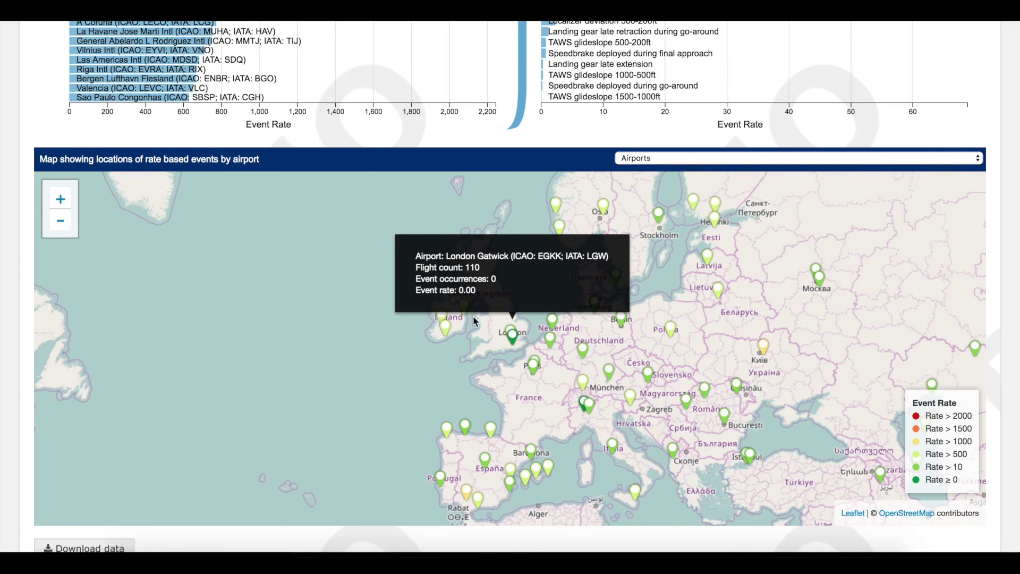
{"action": "scroll", "coordinate": [496, 331], "scroll_direction": "up", "scroll_amount": 2}
{"action": "scroll", "coordinate": [496, 331], "scroll_direction": "up", "scroll_amount": 1}
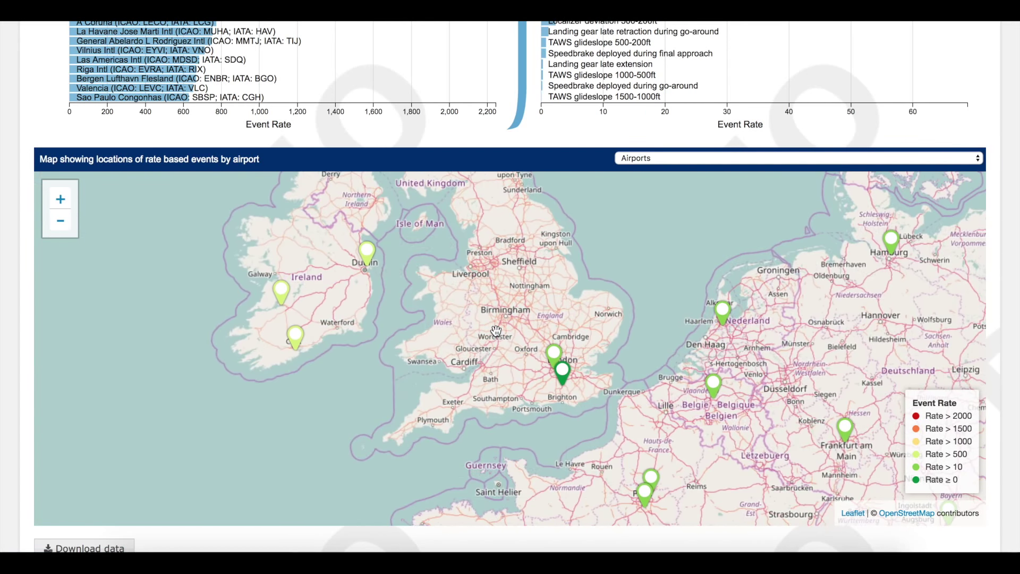
{"action": "scroll", "coordinate": [496, 331], "scroll_direction": "up", "scroll_amount": 2}
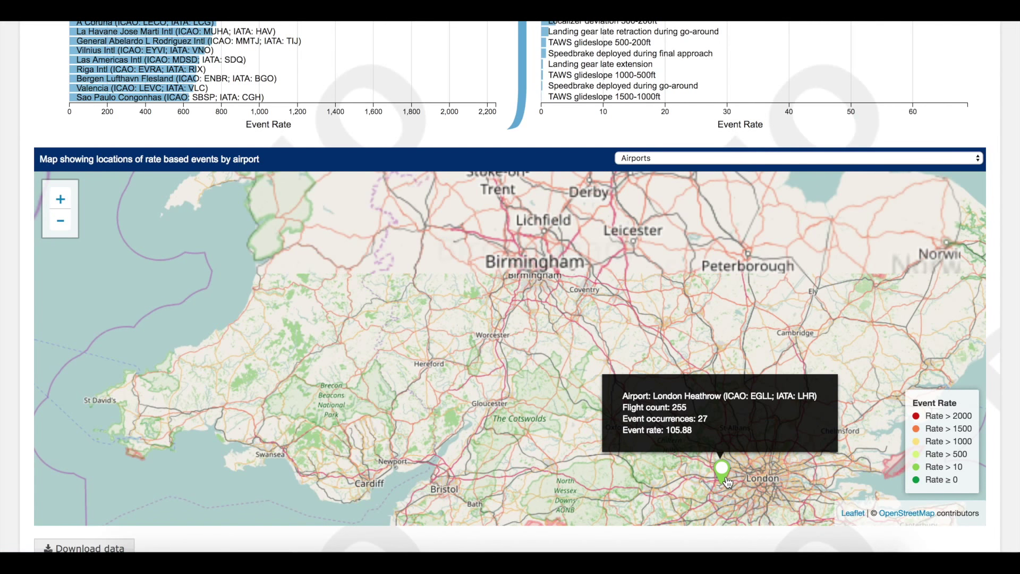
{"action": "left_click", "coordinate": [727, 481]}
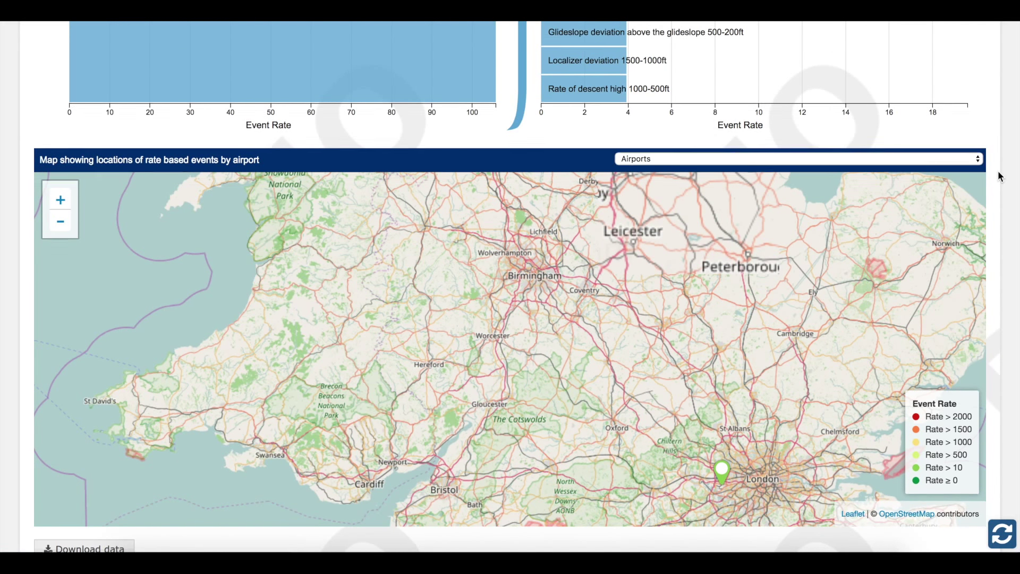
{"action": "scroll", "coordinate": [998, 177], "scroll_direction": "up", "scroll_amount": 4}
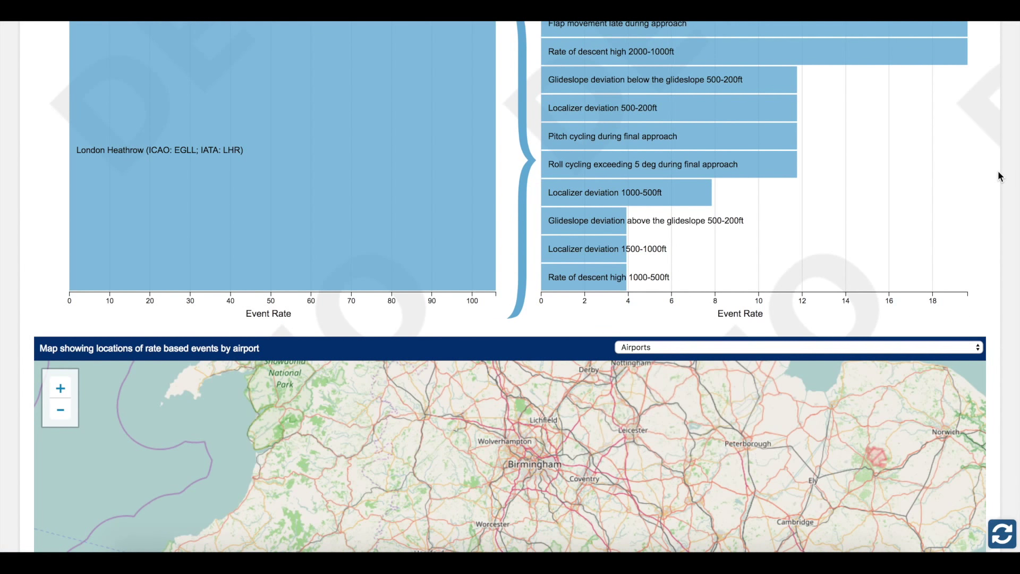
Add Dublin to the airport filter from the map, compare it with London Heathrow, and remove Dublin from the filter
{"action": "scroll", "coordinate": [999, 176], "scroll_direction": "down", "scroll_amount": 4}
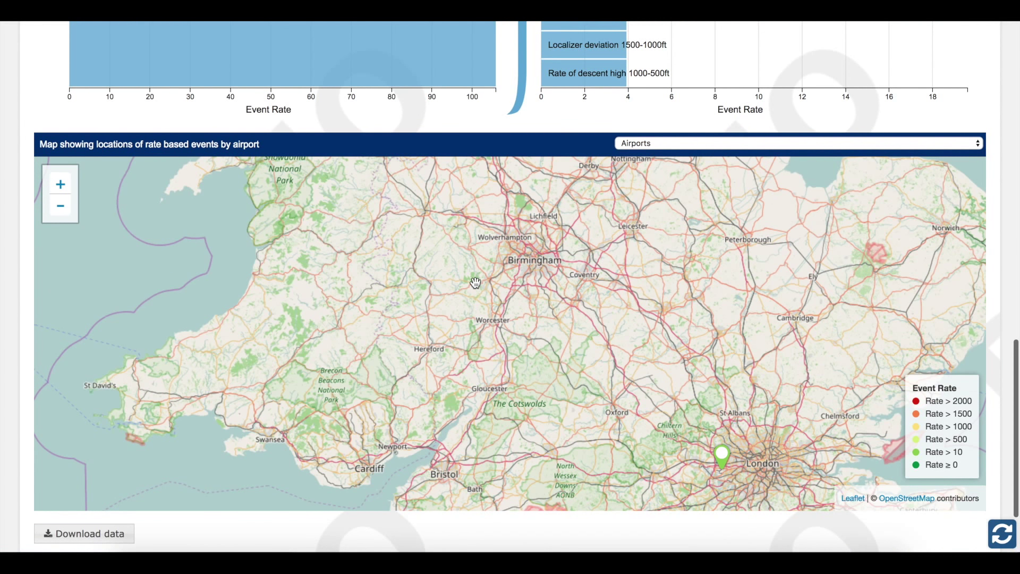
{"action": "scroll", "coordinate": [475, 277], "scroll_direction": "down", "scroll_amount": 1}
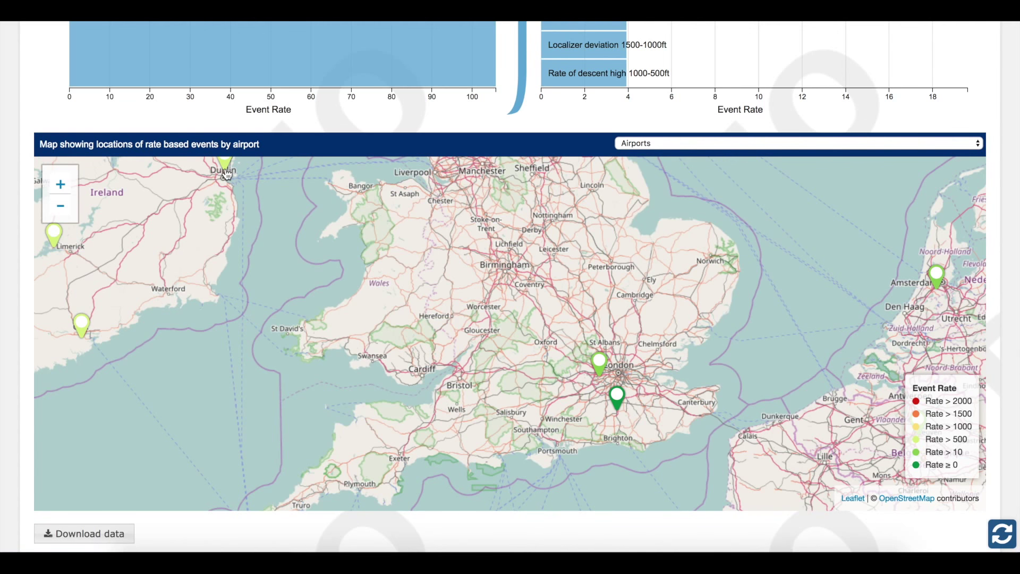
{"action": "scroll", "coordinate": [44, 101], "scroll_direction": "up", "scroll_amount": 4}
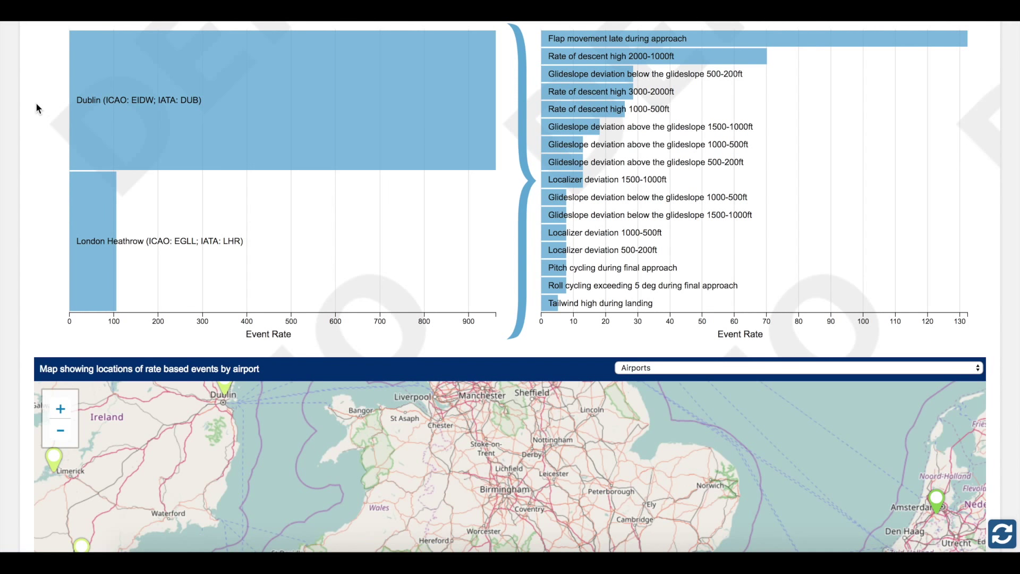
{"action": "left_click", "coordinate": [225, 392]}
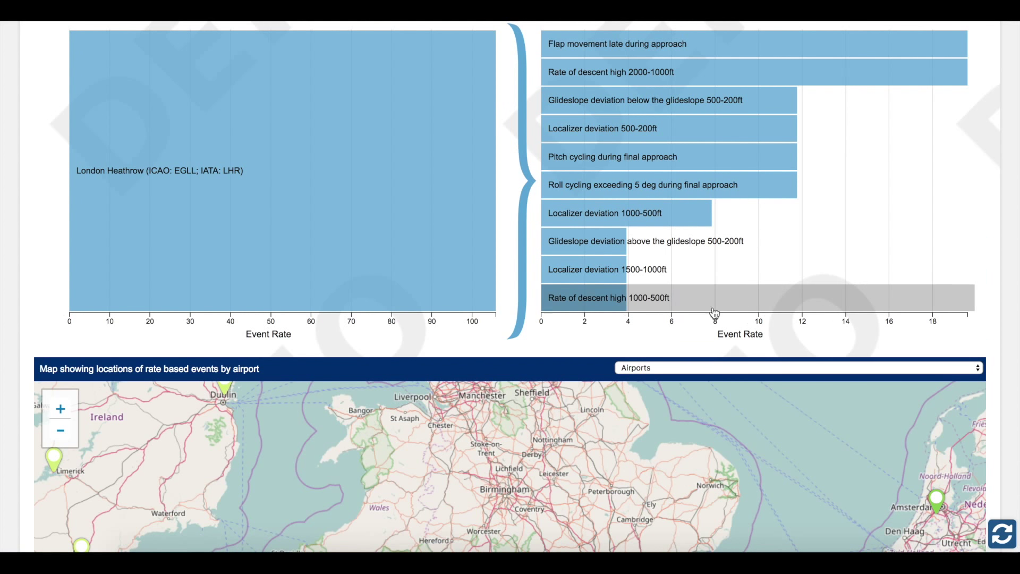
Show the Acceleration (normal) high at touchdown (hard landing) event on the map and inspect its locations around the United Kingdom and Europe
{"action": "left_click", "coordinate": [838, 372]}
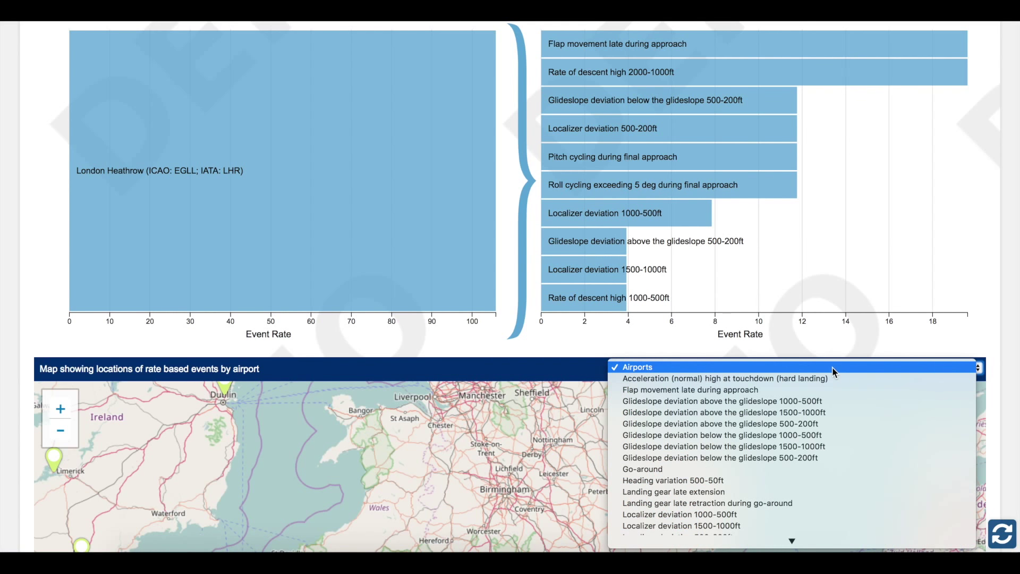
{"action": "left_click", "coordinate": [827, 378]}
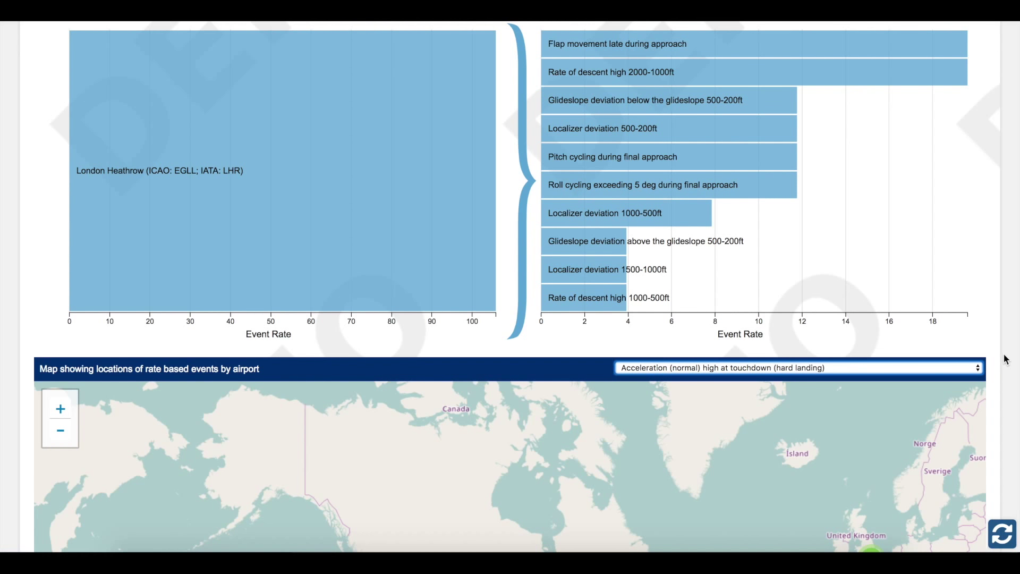
{"action": "scroll", "coordinate": [1007, 359], "scroll_direction": "down", "scroll_amount": 4}
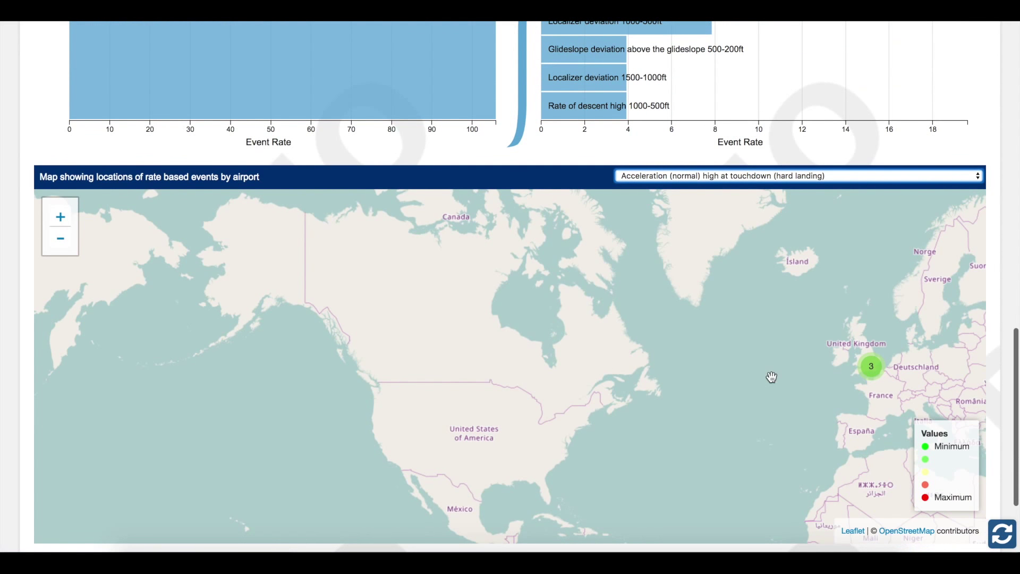
{"action": "left_click_drag", "start_coordinate": [772, 378], "coordinate": [547, 316]}
{"action": "scroll", "coordinate": [781, 390], "scroll_direction": "up", "scroll_amount": 1}
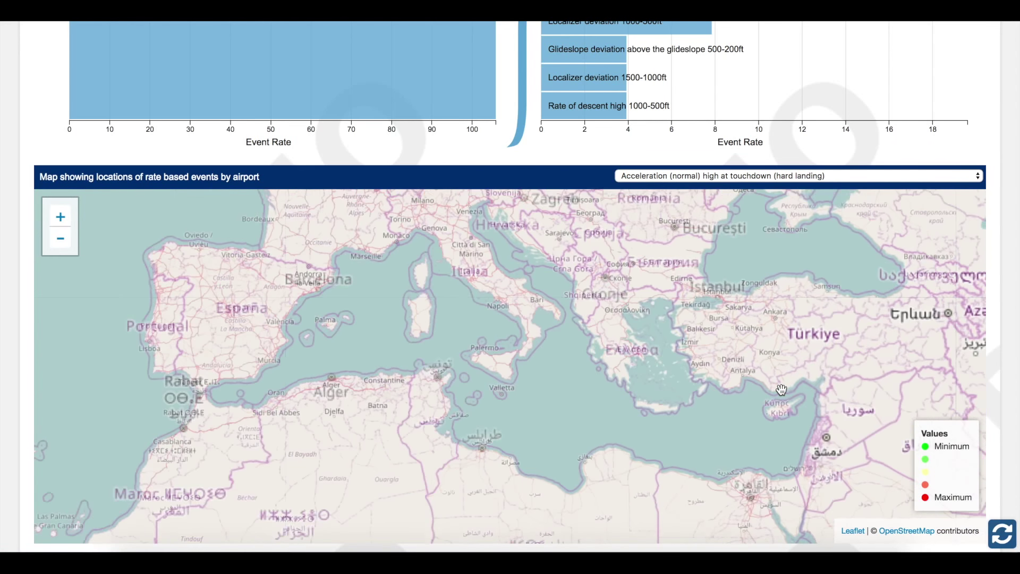
{"action": "scroll", "coordinate": [782, 390], "scroll_direction": "down", "scroll_amount": 1}
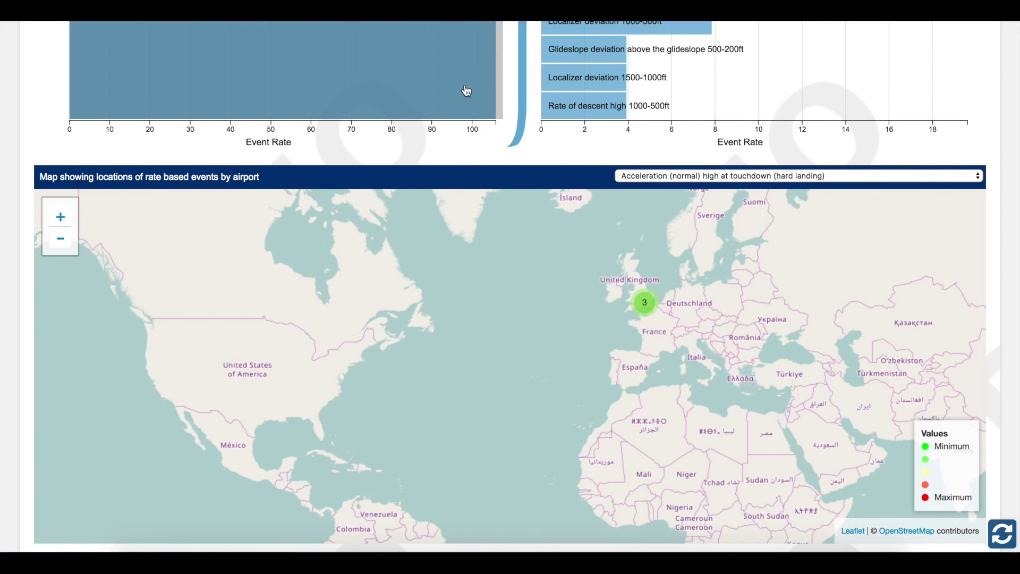
Clear the London Heathrow filter and open the details of a hard landing event at Barcelona El Prat airport on the map
{"action": "left_click_drag", "start_coordinate": [795, 295], "coordinate": [991, 350]}
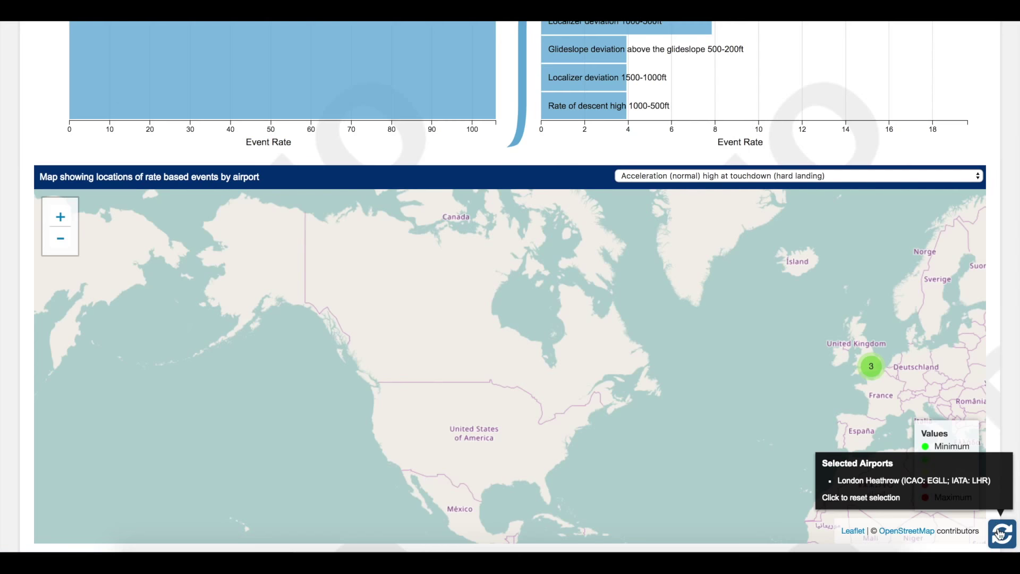
{"action": "left_click", "coordinate": [1002, 540]}
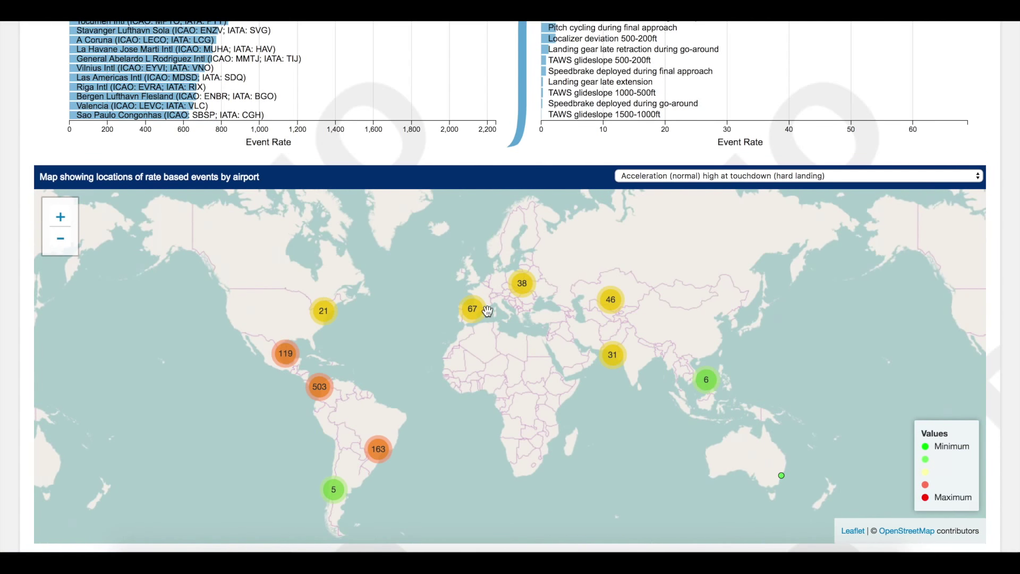
{"action": "scroll", "coordinate": [487, 311], "scroll_direction": "up", "scroll_amount": 3}
{"action": "scroll", "coordinate": [403, 313], "scroll_direction": "up", "scroll_amount": 2}
{"action": "scroll", "coordinate": [392, 320], "scroll_direction": "up", "scroll_amount": 3}
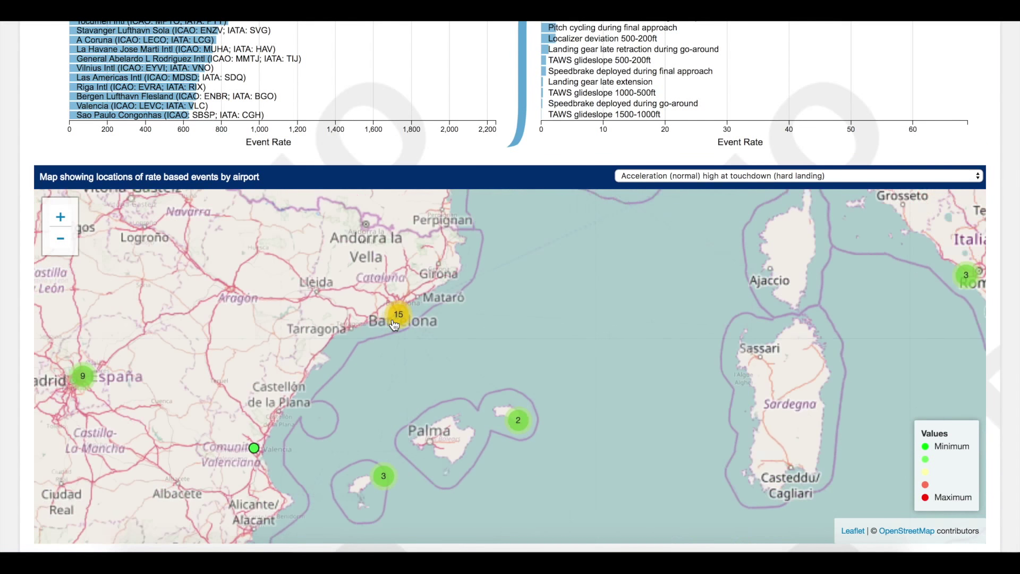
{"action": "scroll", "coordinate": [392, 319], "scroll_direction": "up", "scroll_amount": 1}
{"action": "scroll", "coordinate": [419, 313], "scroll_direction": "up", "scroll_amount": 2}
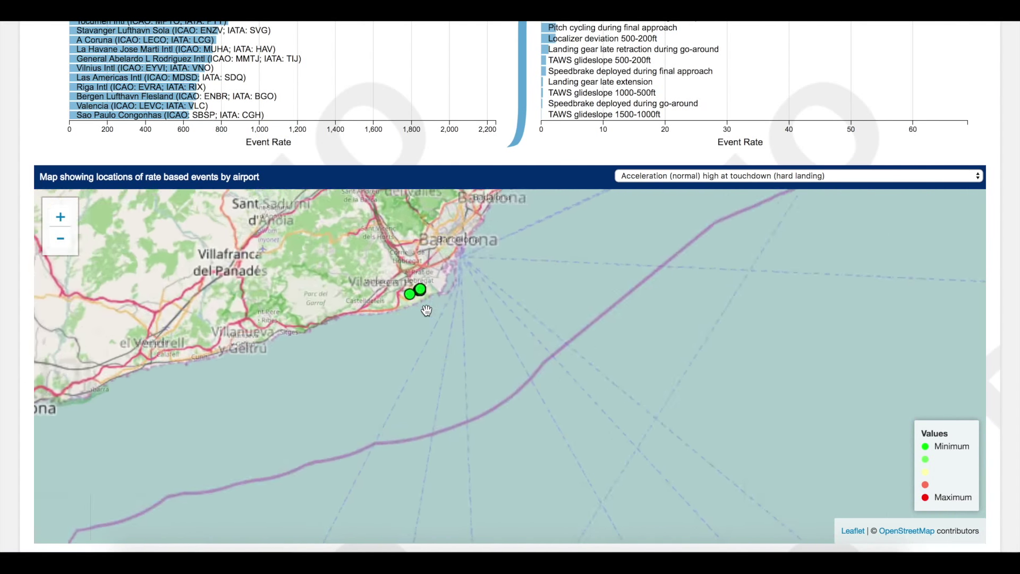
{"action": "left_click_drag", "start_coordinate": [419, 260], "coordinate": [479, 378]}
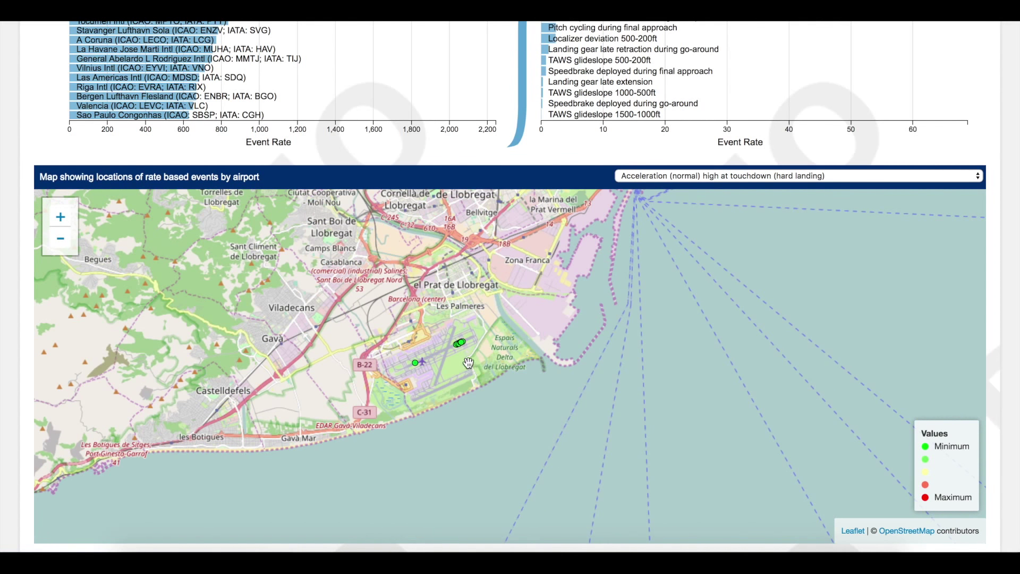
{"action": "scroll", "coordinate": [460, 350], "scroll_direction": "up", "scroll_amount": 1}
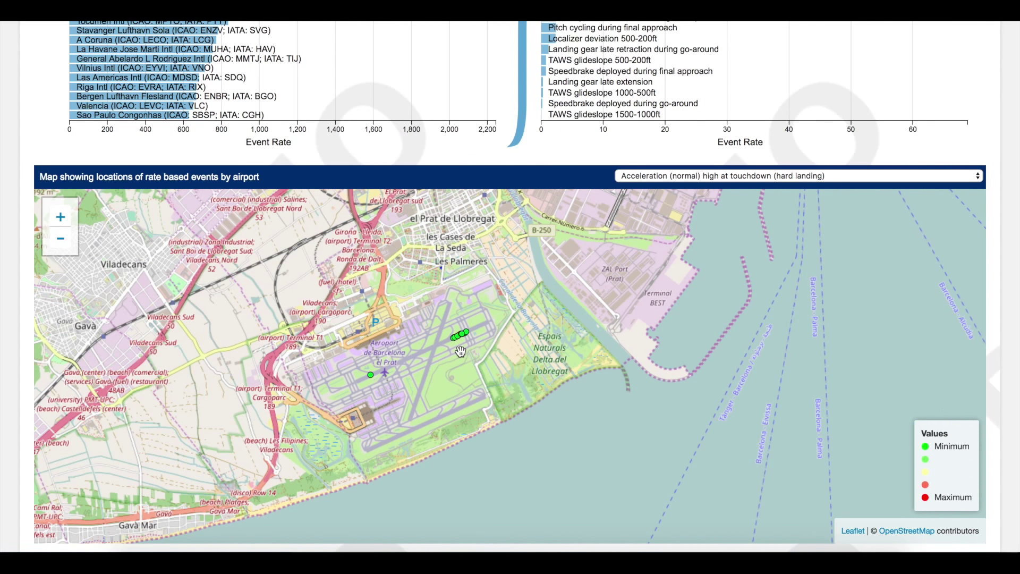
{"action": "left_click", "coordinate": [461, 334]}
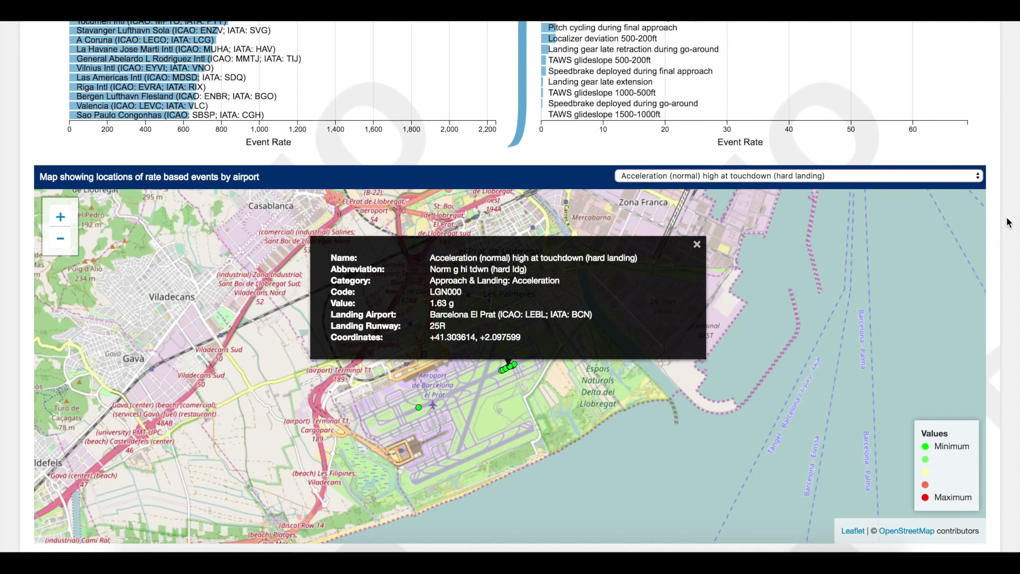
Open the TCAS analysis page and bring its airport and event rate charts into view
{"action": "scroll", "coordinate": [1008, 222], "scroll_direction": "up", "scroll_amount": 20}
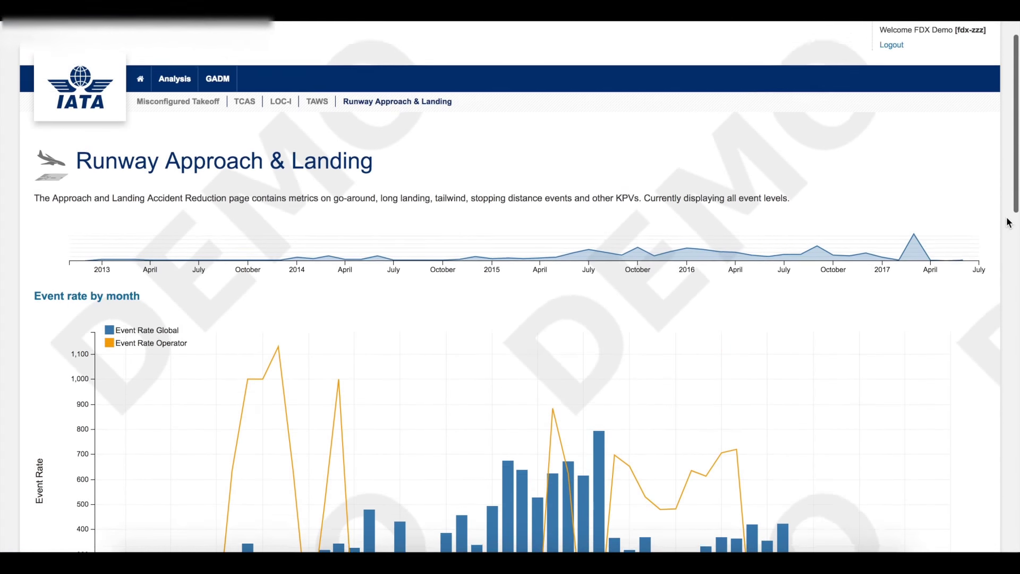
{"action": "scroll", "coordinate": [1008, 222], "scroll_direction": "up", "scroll_amount": 2}
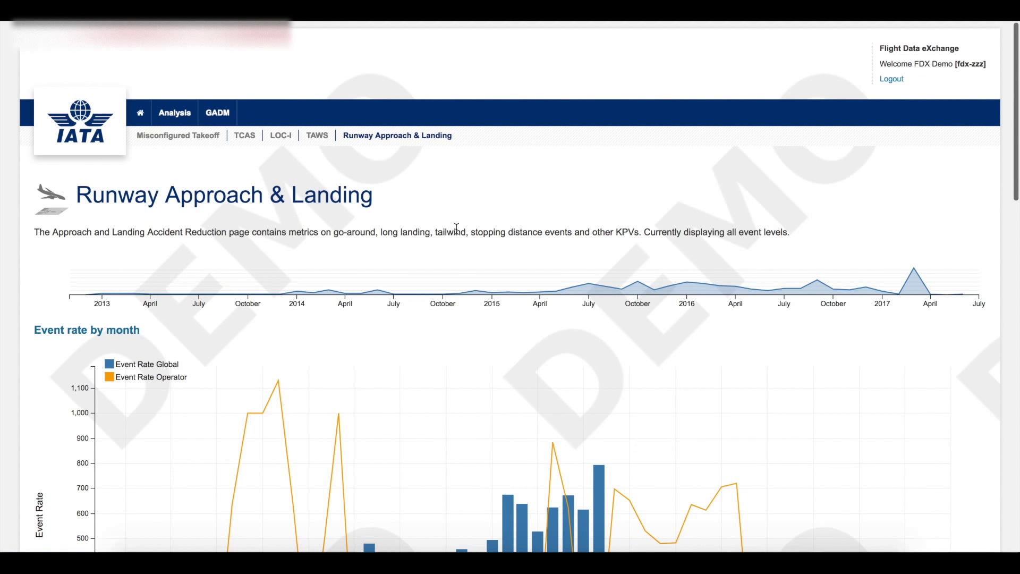
{"action": "left_click", "coordinate": [244, 137]}
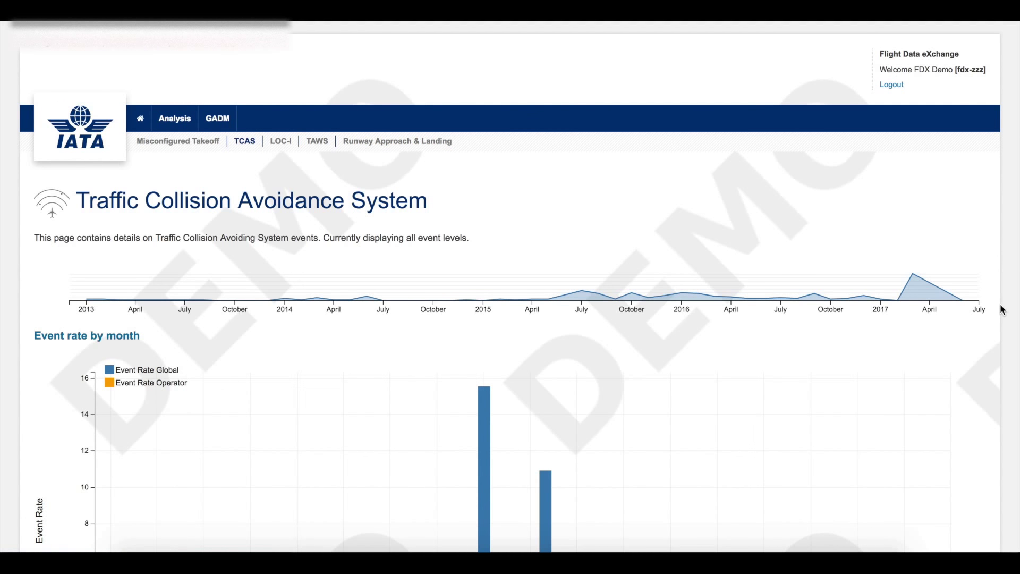
{"action": "scroll", "coordinate": [1001, 310], "scroll_direction": "down", "scroll_amount": 10}
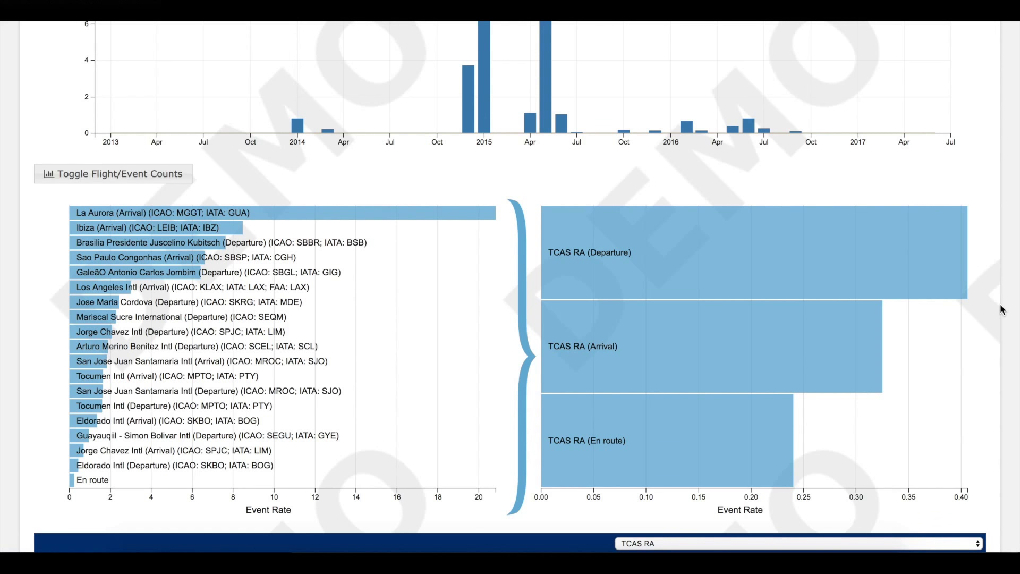
Filter the airport chart by TCAS RA (Departure) and by TCAS RA (Arrival) in turn, removing each filter after viewing it
{"action": "mouse_move", "coordinate": [871, 262]}
{"action": "left_click", "coordinate": [871, 262]}
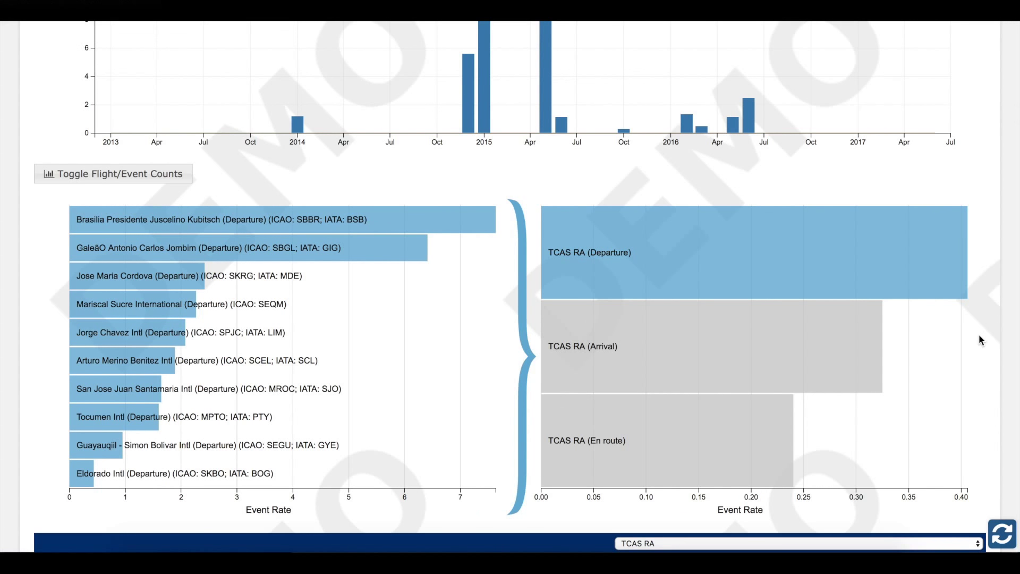
{"action": "mouse_move", "coordinate": [813, 278]}
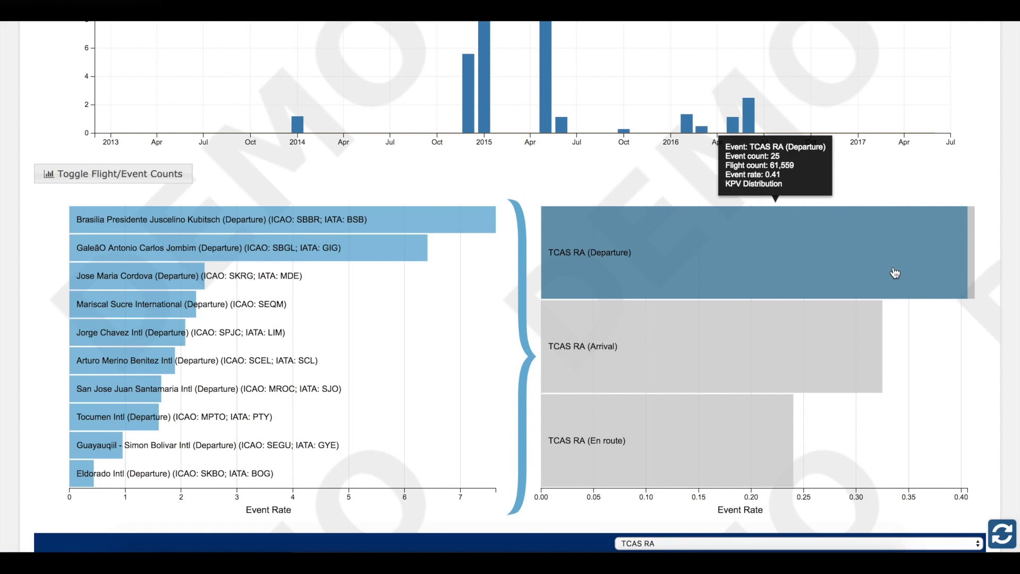
{"action": "left_click", "coordinate": [895, 273]}
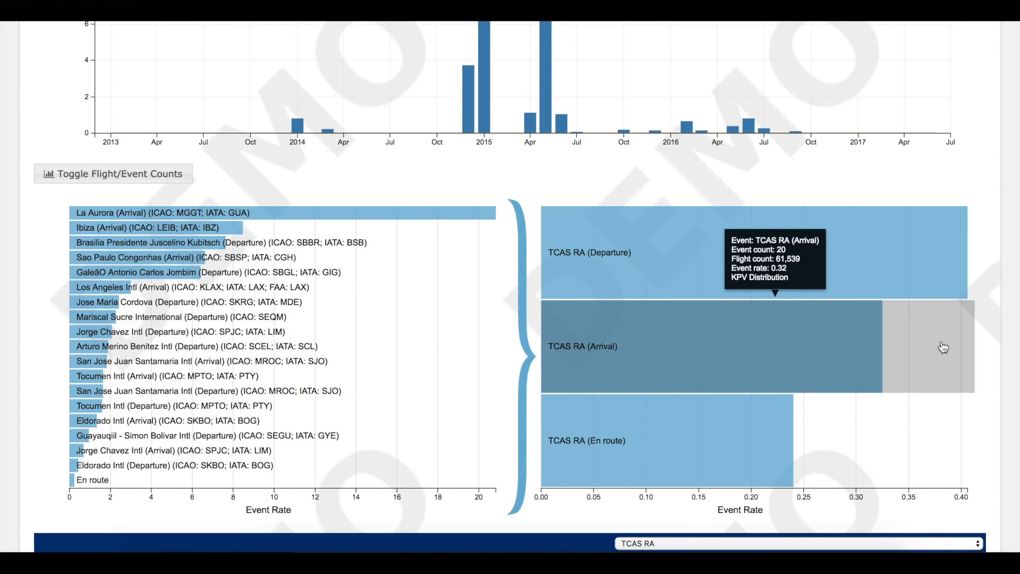
{"action": "left_click", "coordinate": [880, 346]}
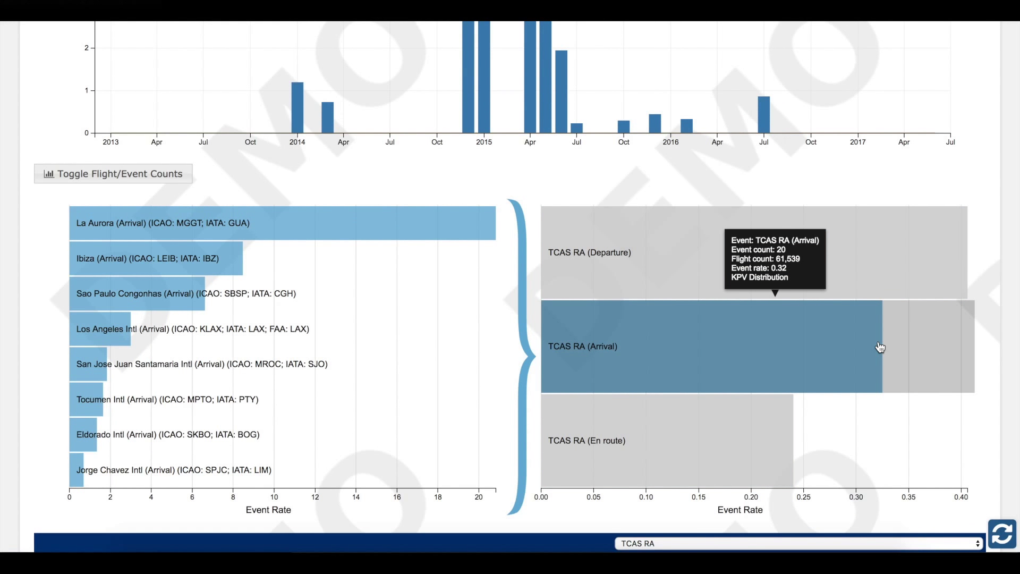
{"action": "left_click", "coordinate": [881, 348]}
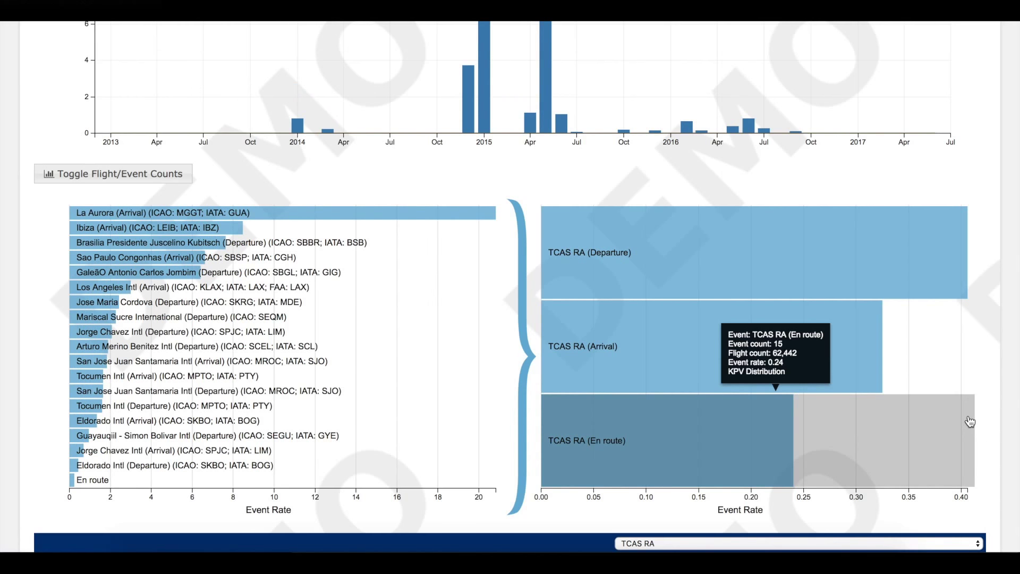
Filter the charts by TCAS RA (En route), check the airport chart and map, and reset the selection
{"action": "left_click", "coordinate": [764, 428]}
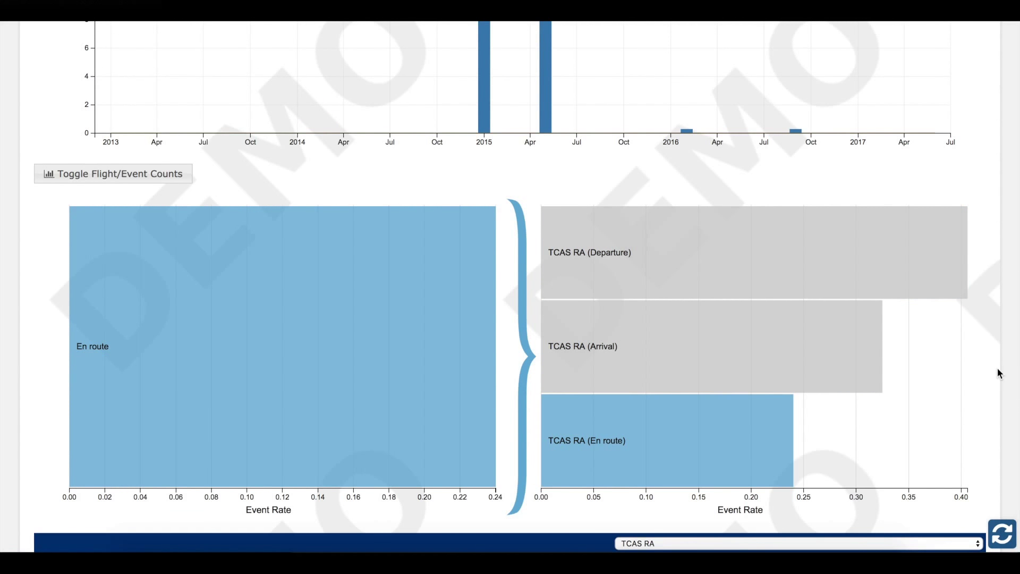
{"action": "scroll", "coordinate": [1006, 378], "scroll_direction": "down", "scroll_amount": 3}
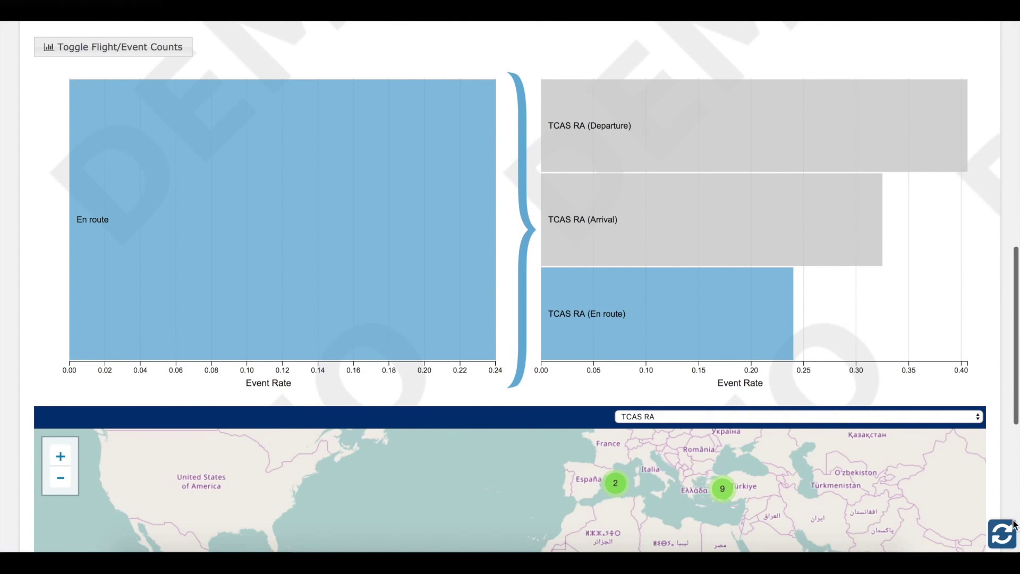
{"action": "left_click", "coordinate": [999, 535]}
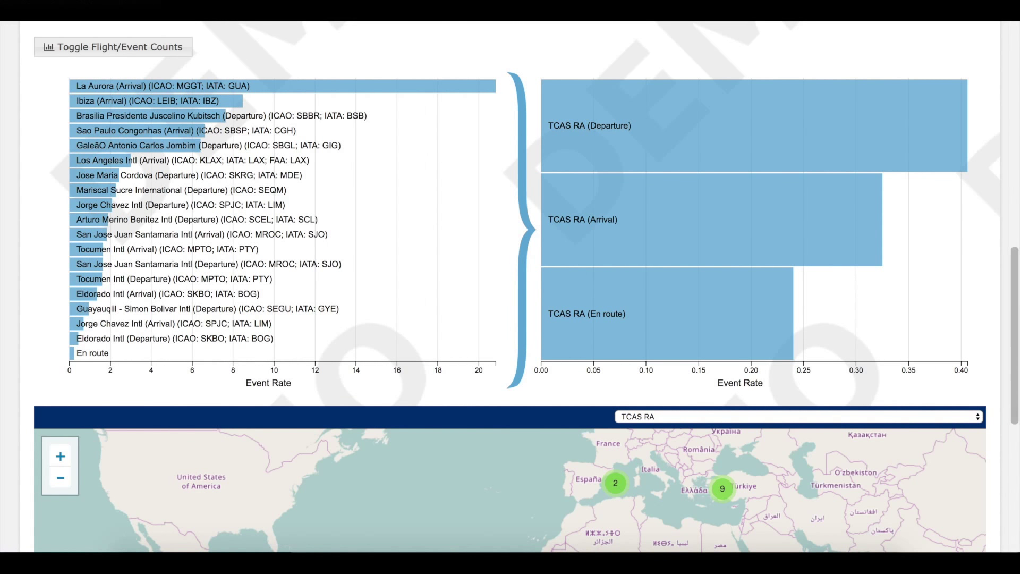